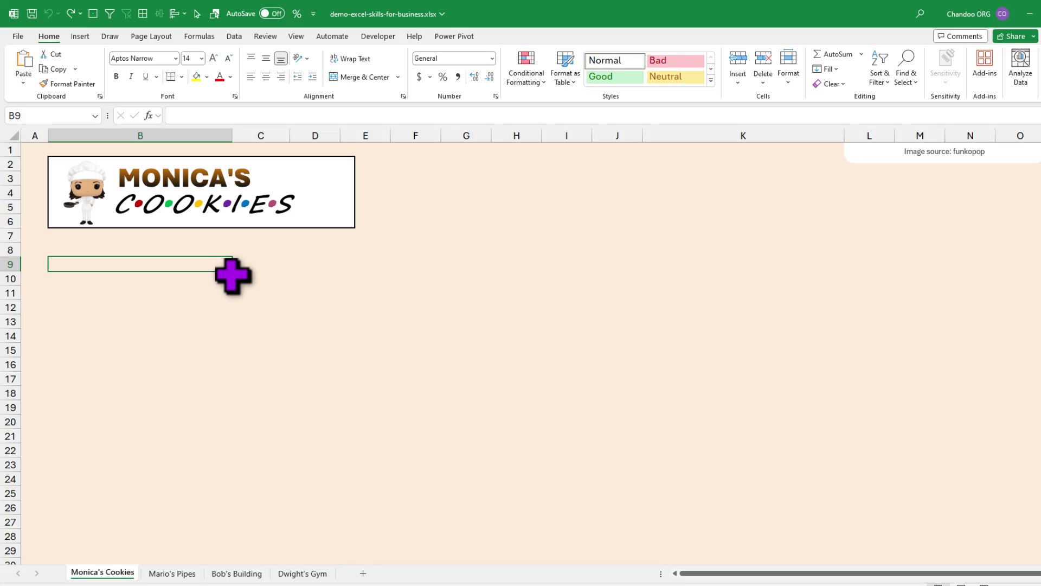
- Fill B9:B19 with the heading Item and ten baking checks, from "Oven cleaned?" to "Cooled for 10 mins?"
text(Item Oven cleaned? Baking tray greased? Butter and Sugar beating is creamy? Batter is well mixed? Portions are all uniform? Cookies are placed with 5cm distance? Temperature set to 350F? Timer set to 8 minutes? Cookies golden brown when done? Cooled for 10 mins?)
drag(137, 280, 137, 408)
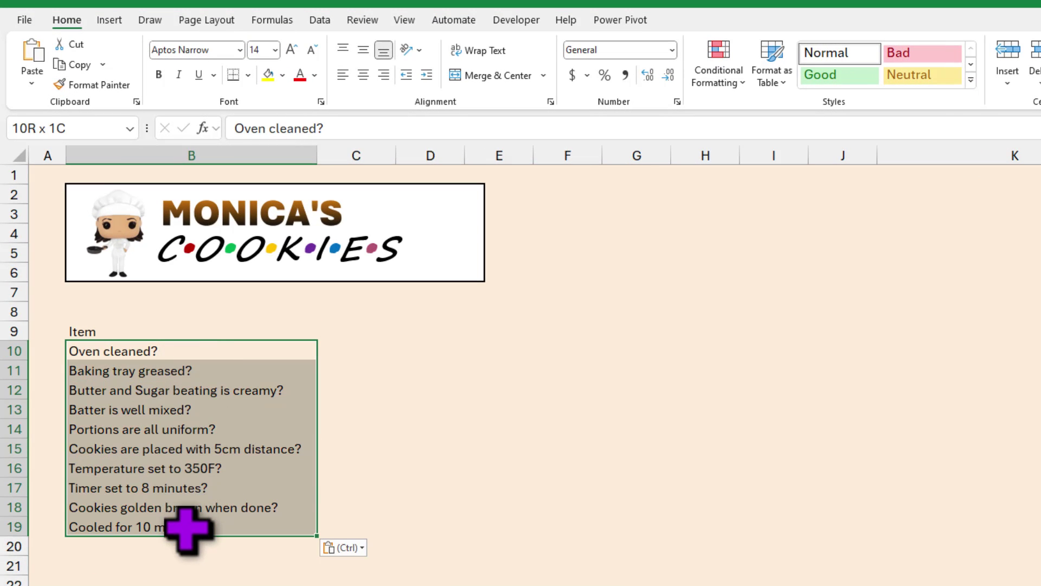
drag(188, 529, 188, 529)
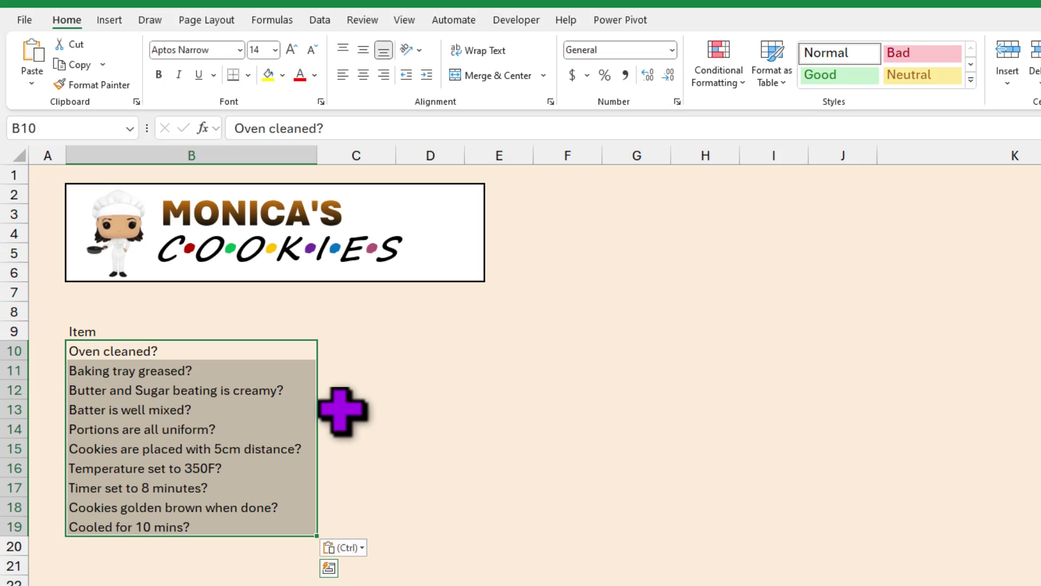
- Convert the checklist range B9:B19 into a table with headers and give it the orange banded table style
click(206, 333)
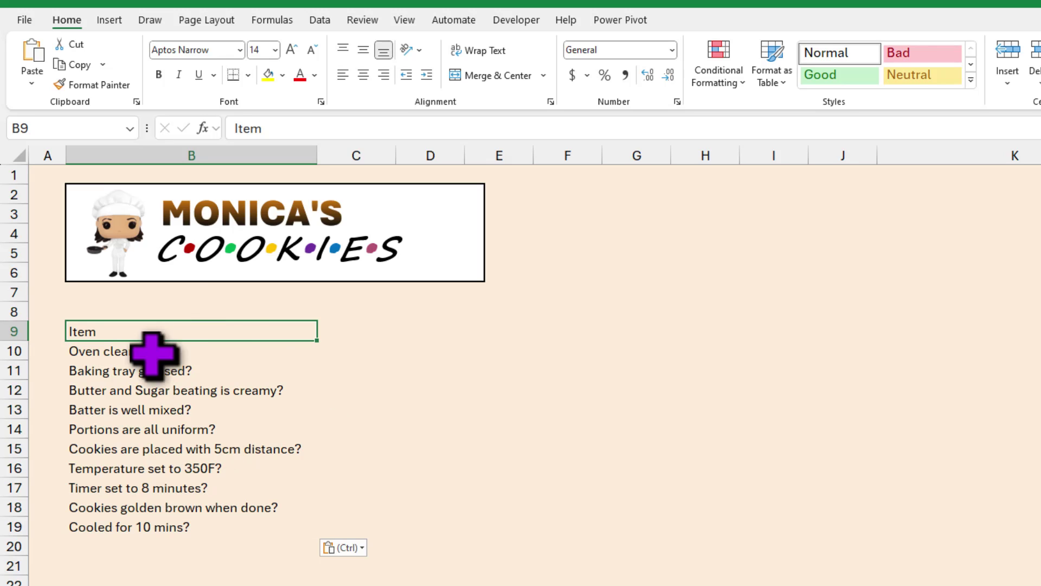
shift+click(298, 528)
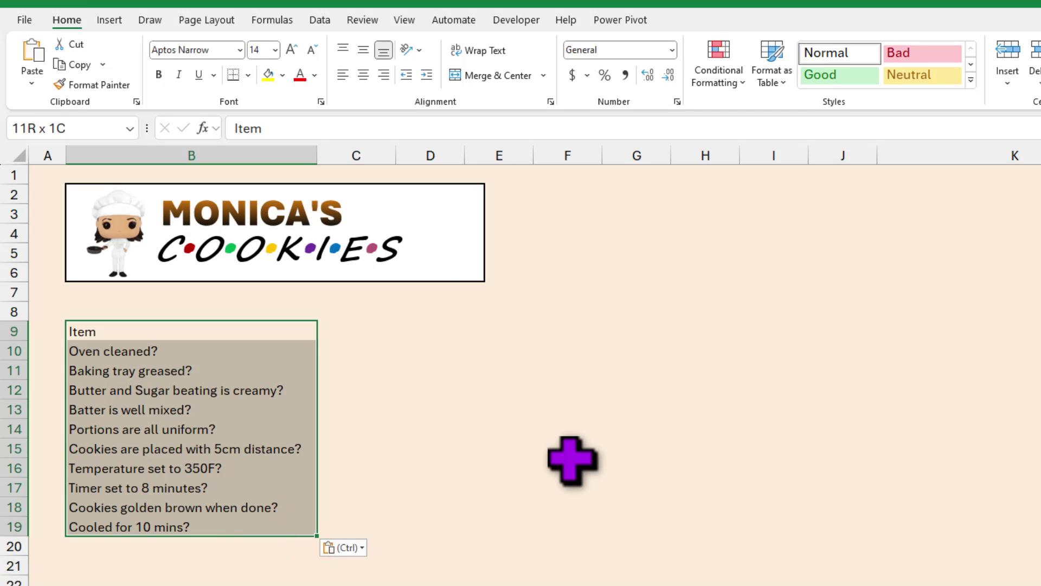
key(ctrl+t)
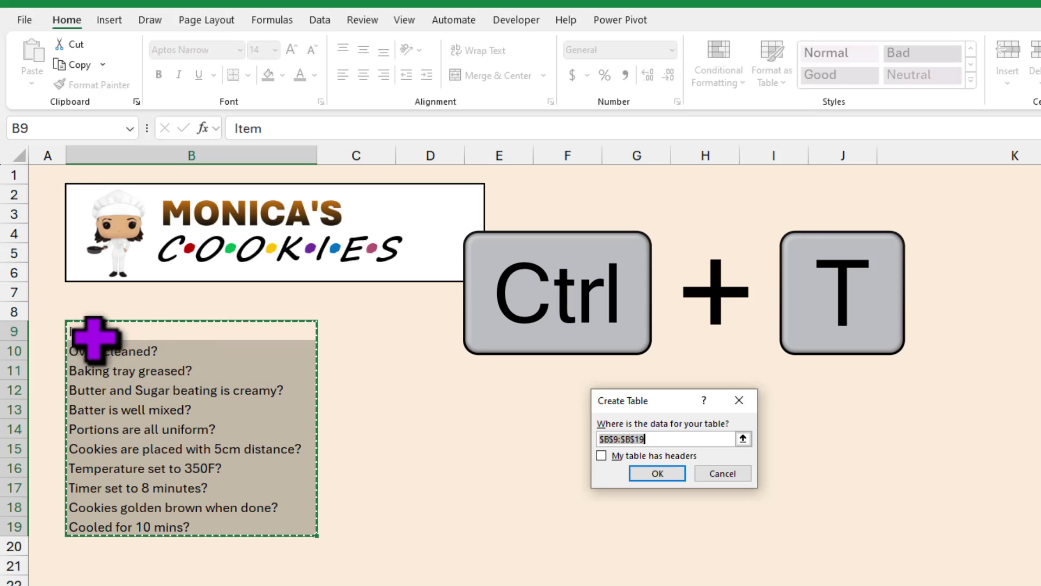
click(617, 455)
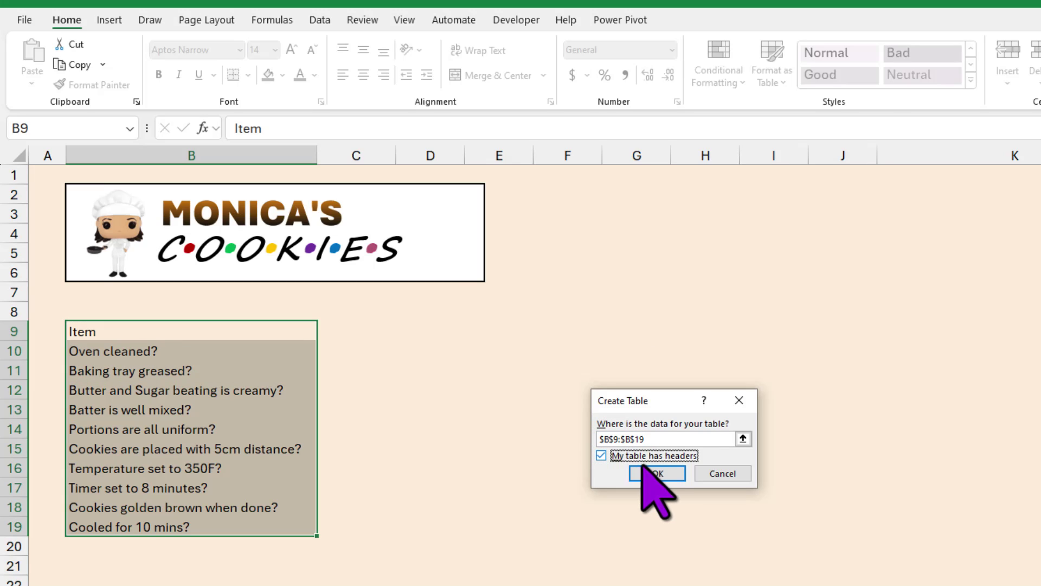
click(659, 473)
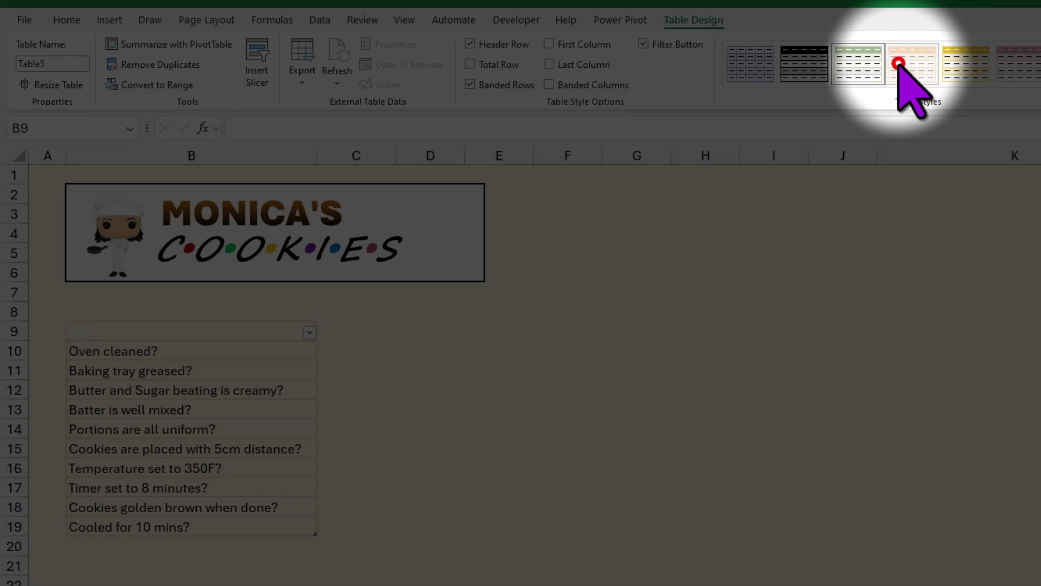
click(212, 352)
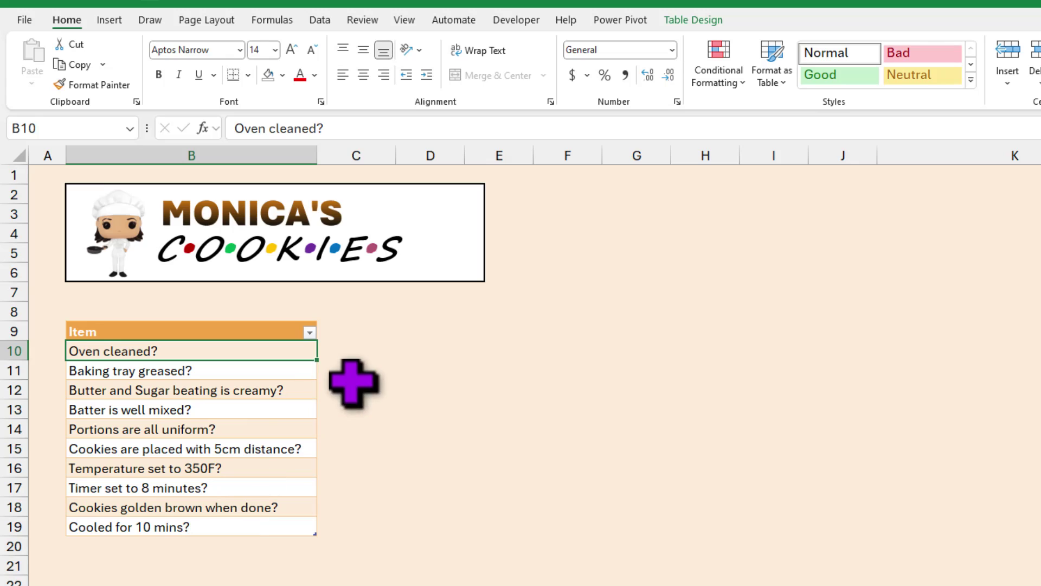
- Add a second table column beside Item with the header "Checked?" in C9
drag(342, 349, 340, 526)
click(356, 330)
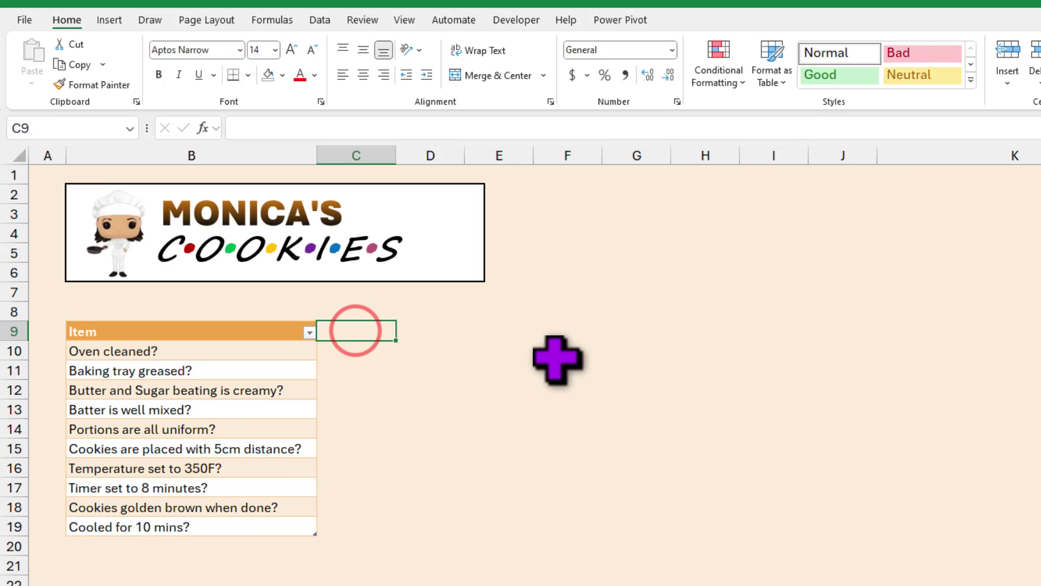
text(Check)
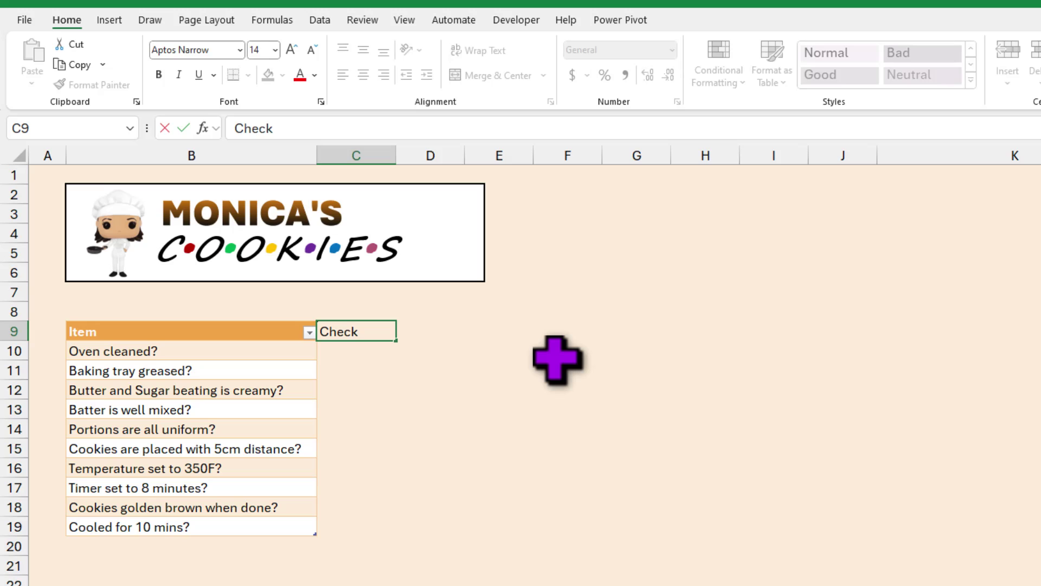
key(Return)
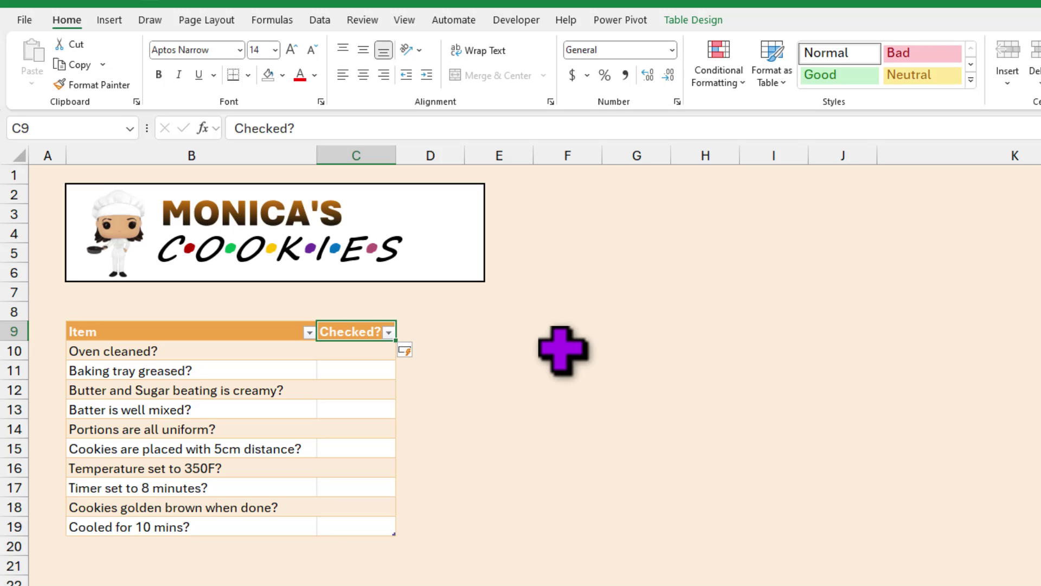
click(432, 332)
- Apply list data validation with the source "Yes, No" to the Checked? cells C10:C19
drag(361, 331, 358, 533)
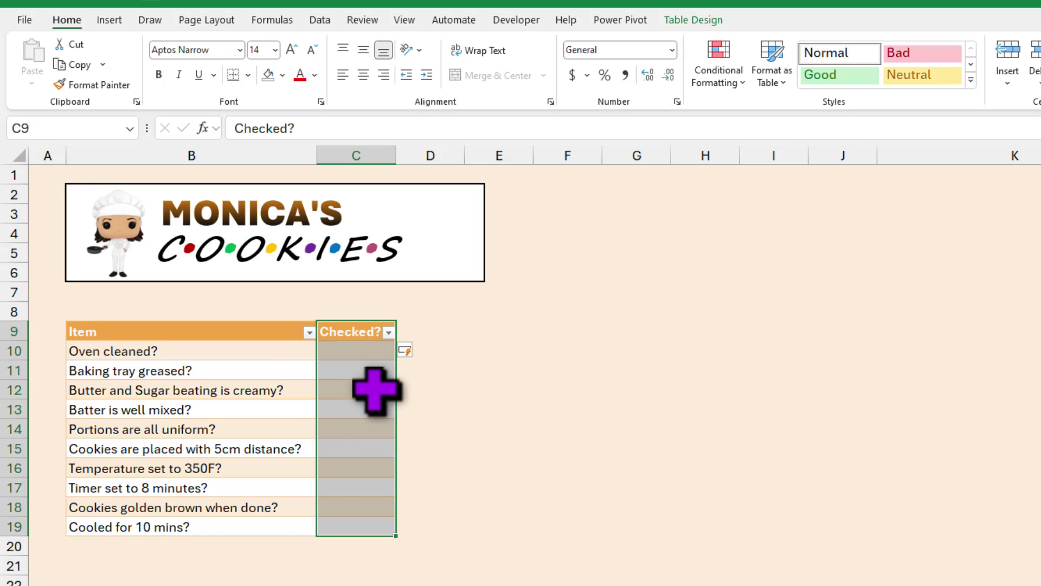
click(348, 350)
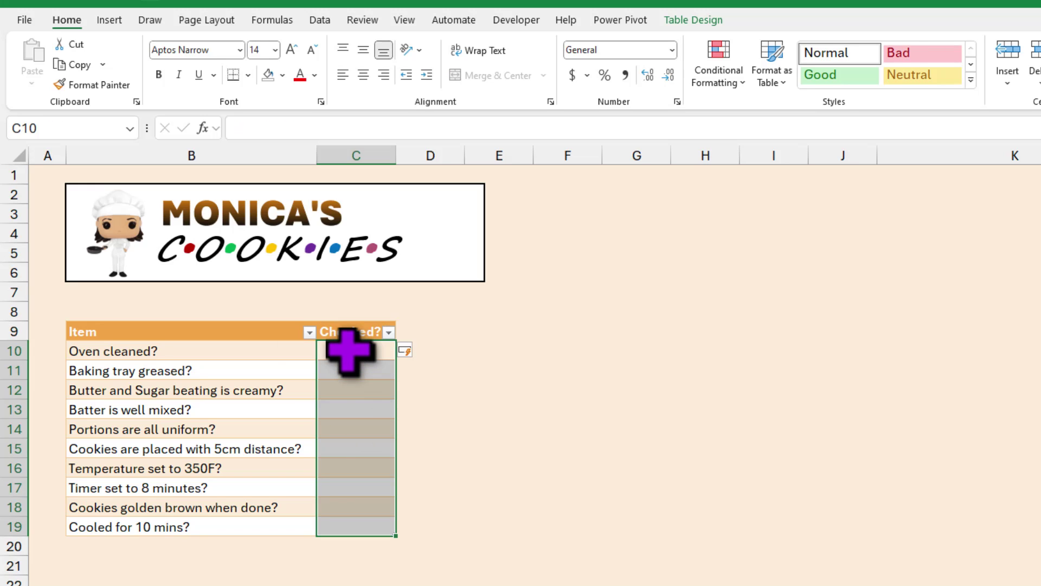
drag(348, 349, 352, 530)
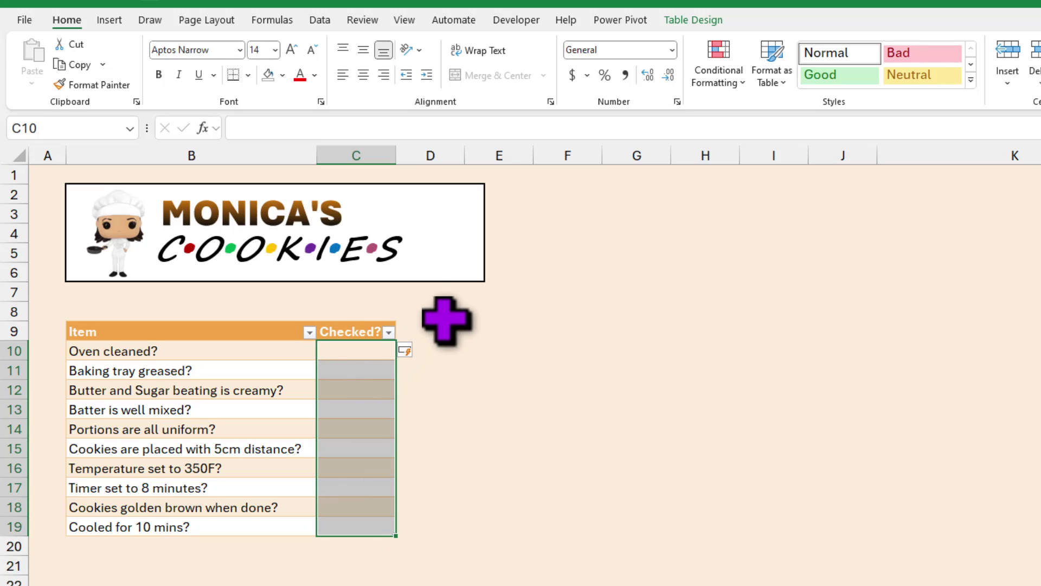
click(316, 21)
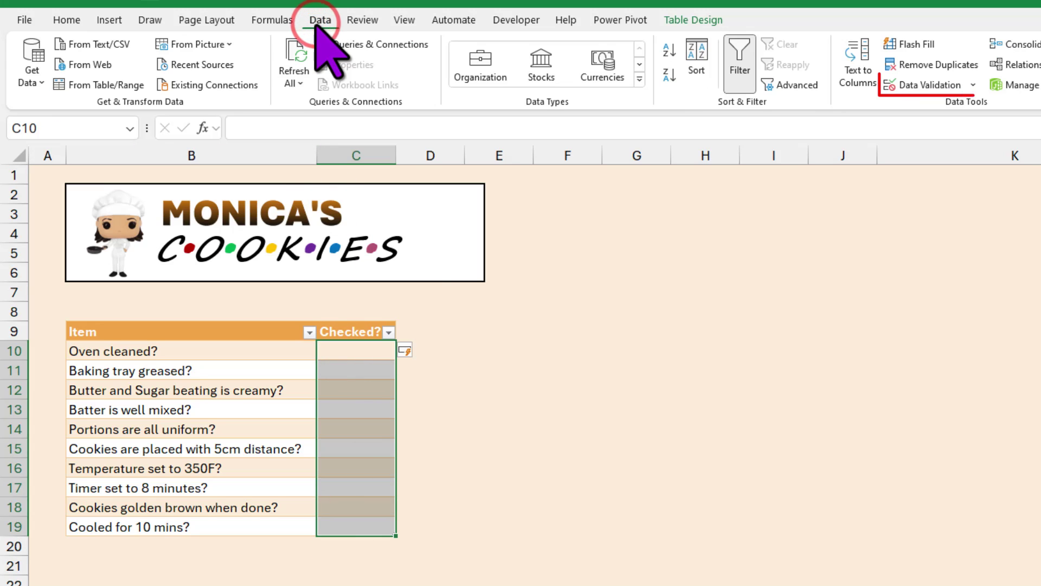
click(928, 85)
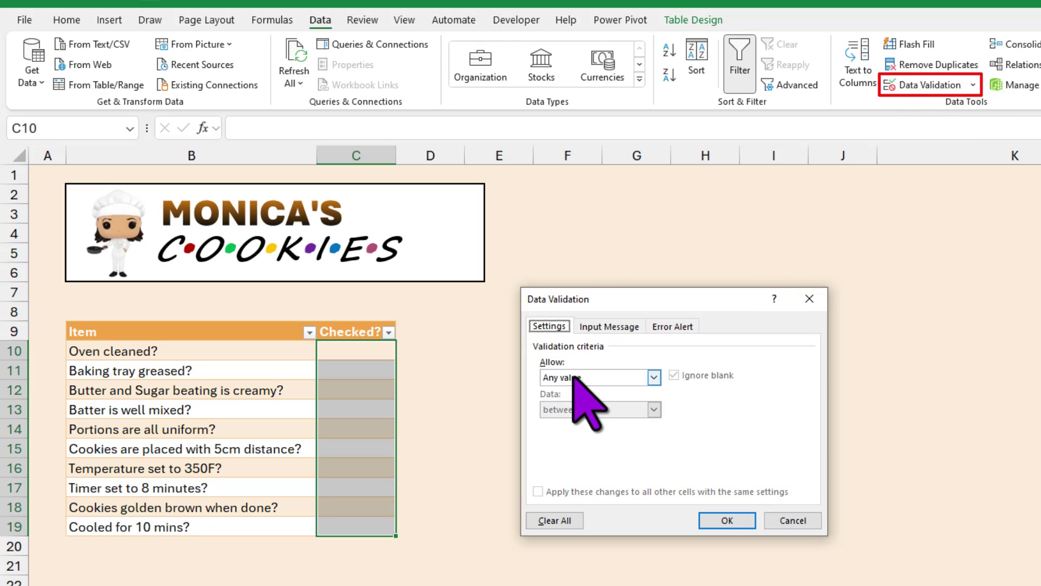
click(650, 377)
click(572, 421)
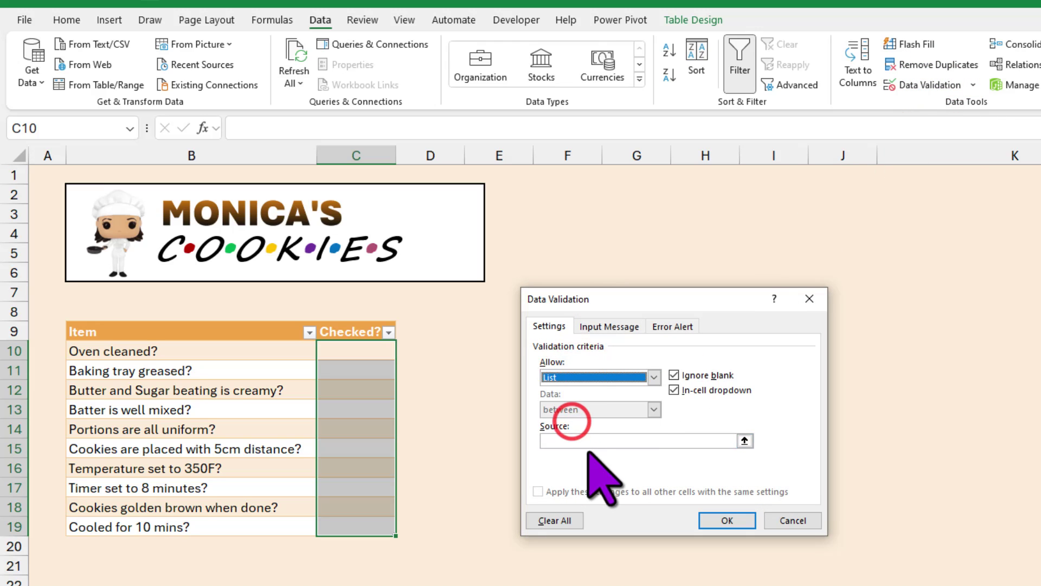
click(588, 440)
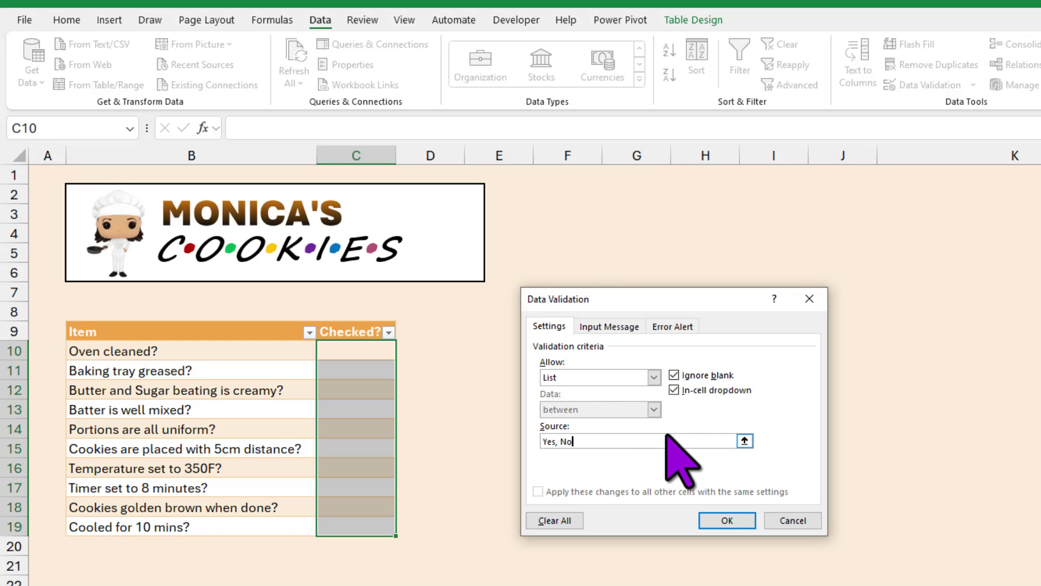
click(727, 520)
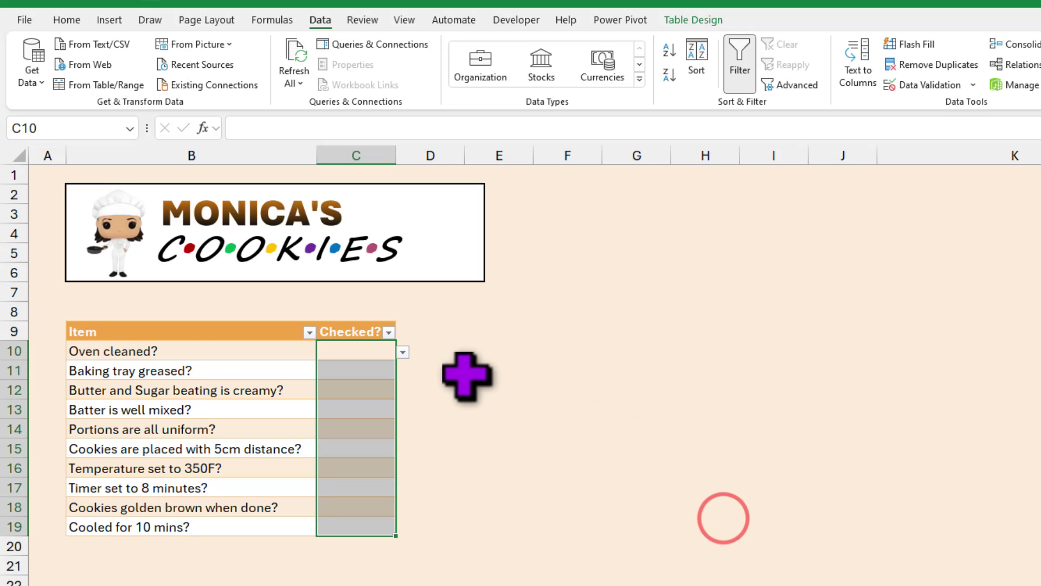
- Try the drop-downs in the Checked? column and choose Yes for "Oven cleaned?" and "Baking tray greased?"
click(376, 371)
click(378, 390)
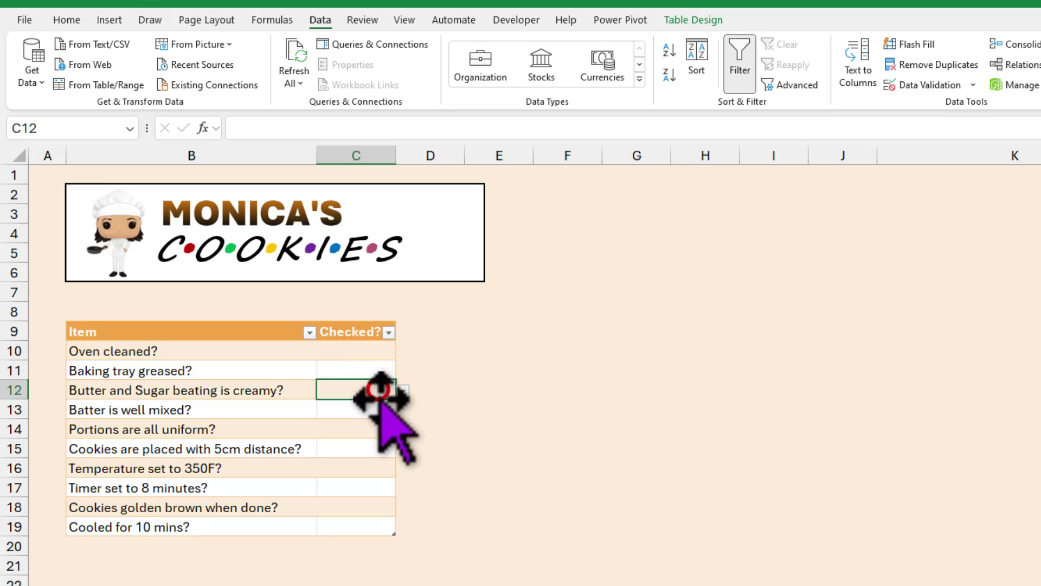
click(367, 410)
click(402, 410)
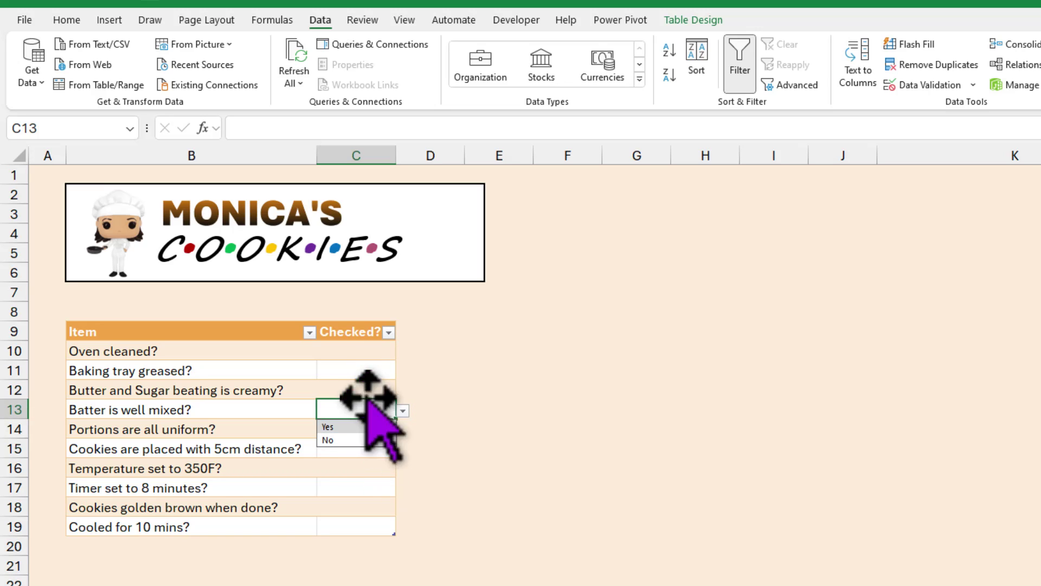
click(361, 350)
click(399, 353)
click(358, 368)
click(357, 372)
click(402, 372)
click(364, 387)
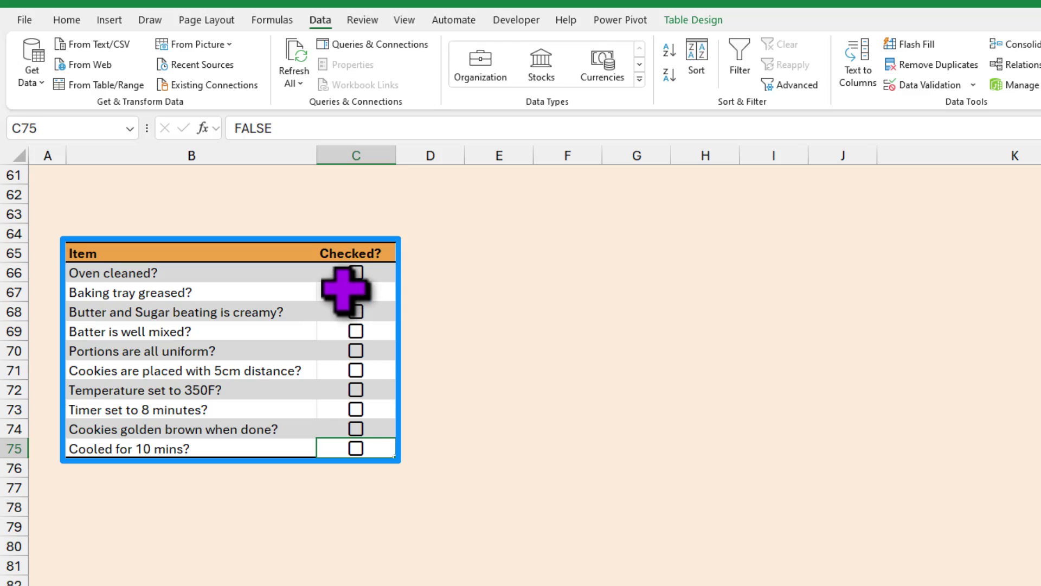
- Tick the checkboxes for "Baking tray greased?" and "Portions are all uniform?" in the checkbox version of the checklist at B65:C75
click(356, 292)
click(356, 351)
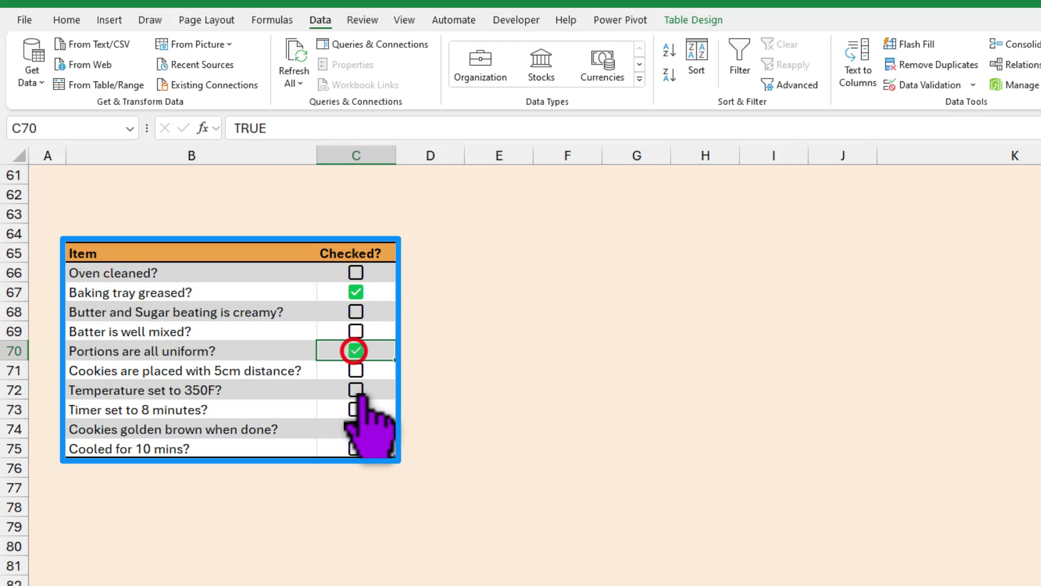
key(space)
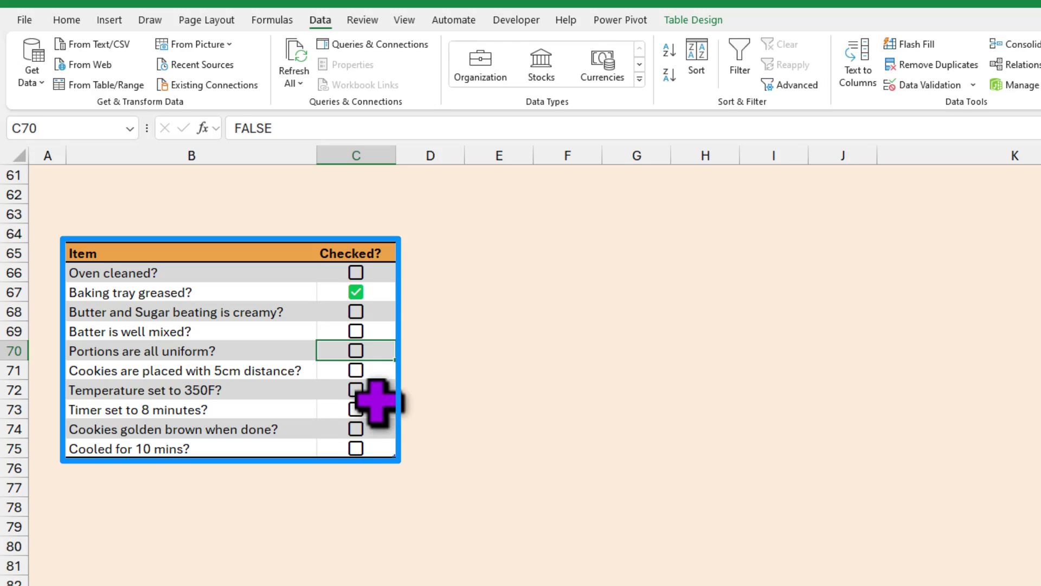
key(space)
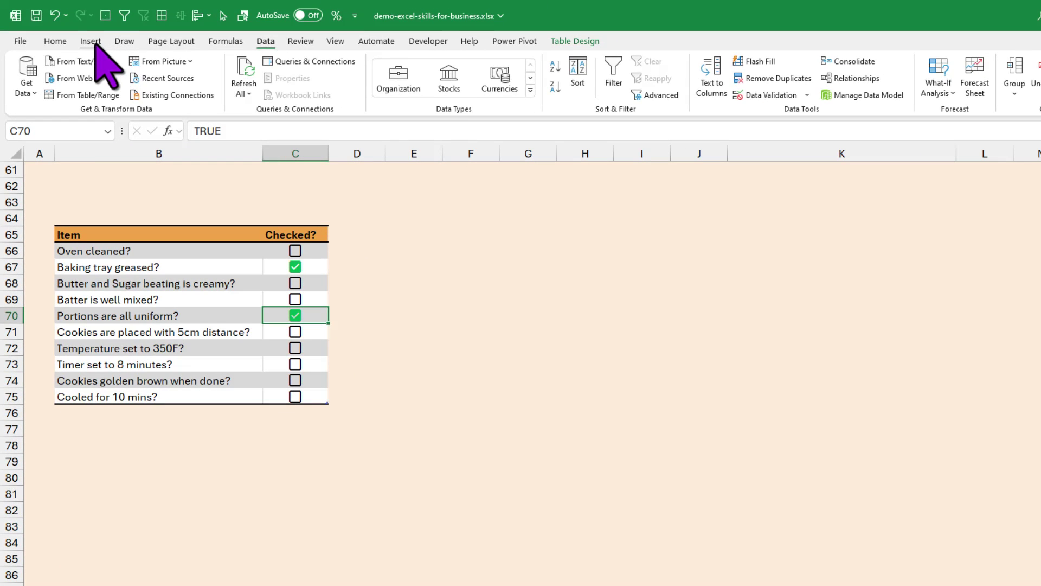
click(91, 42)
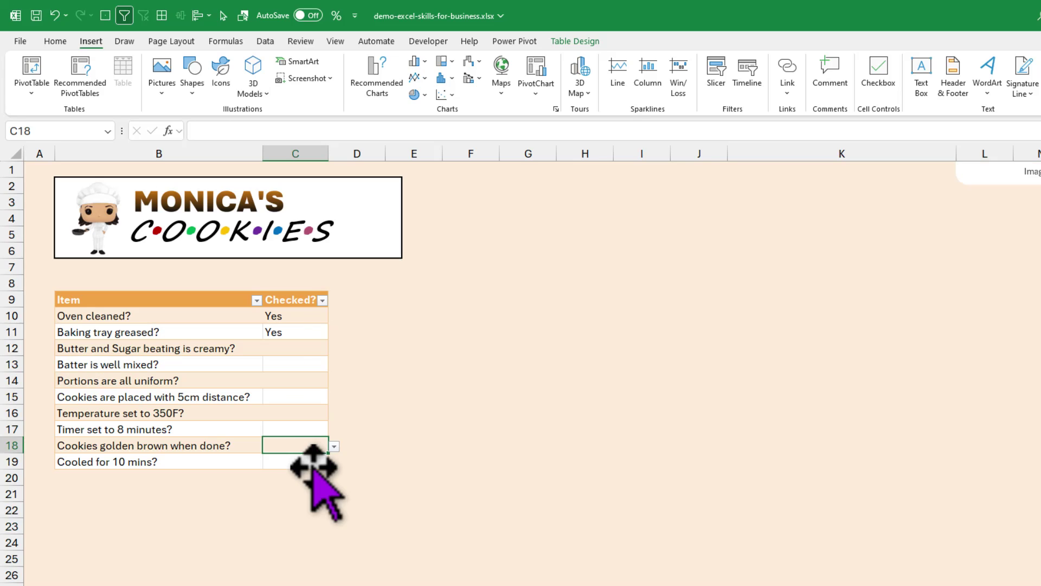
- Add a blank row below "Cooled for 10 mins?" in the checklist table and check the drop-down options in its Checked? cell
click(302, 462)
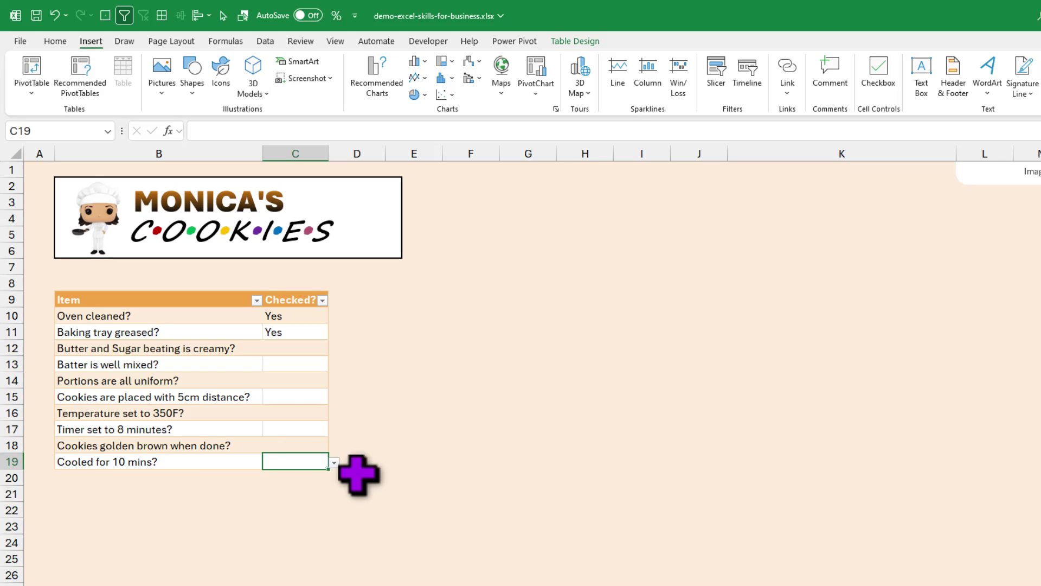
key(Tab)
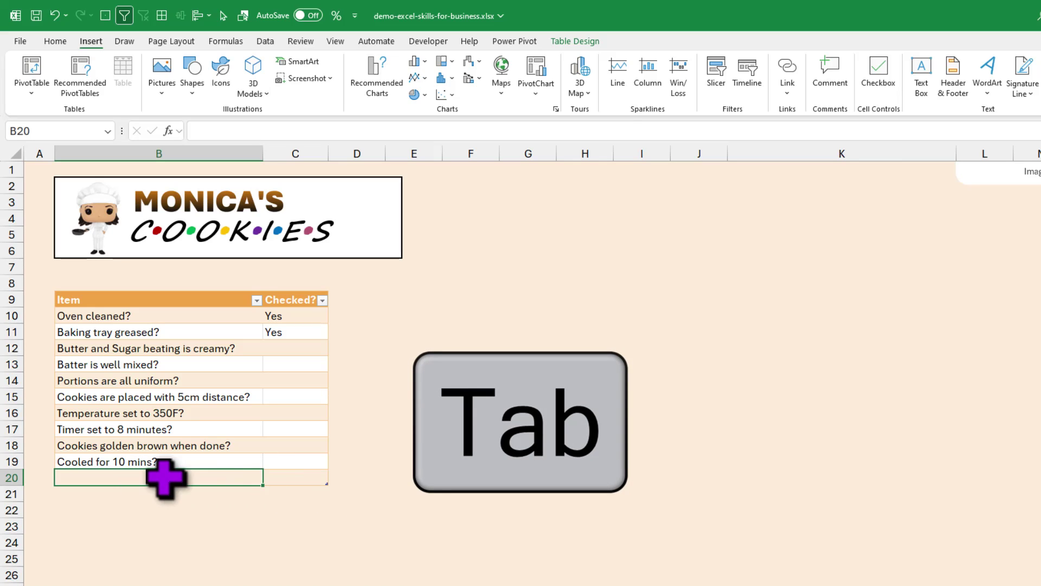
click(294, 477)
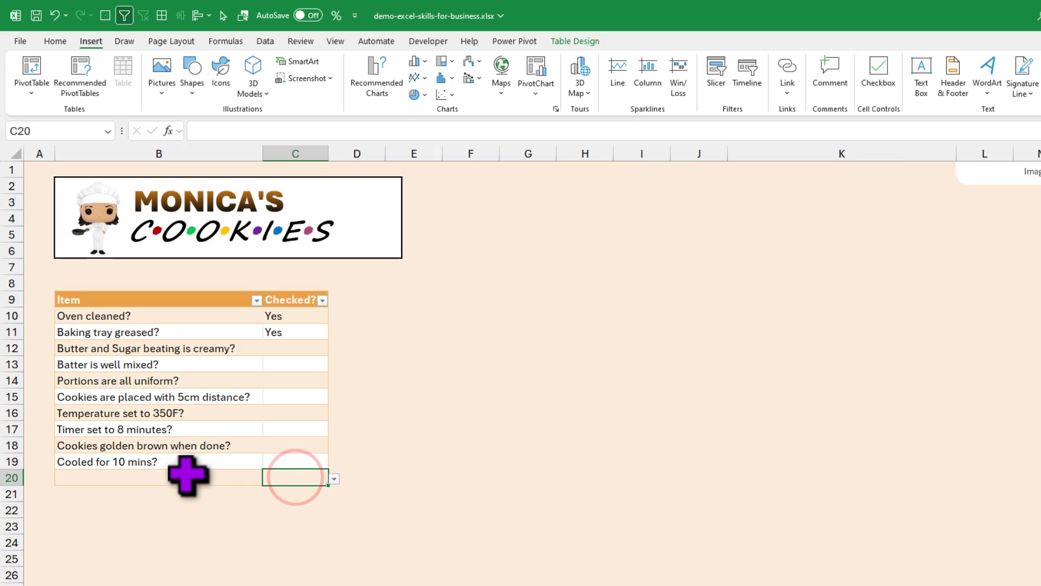
click(333, 478)
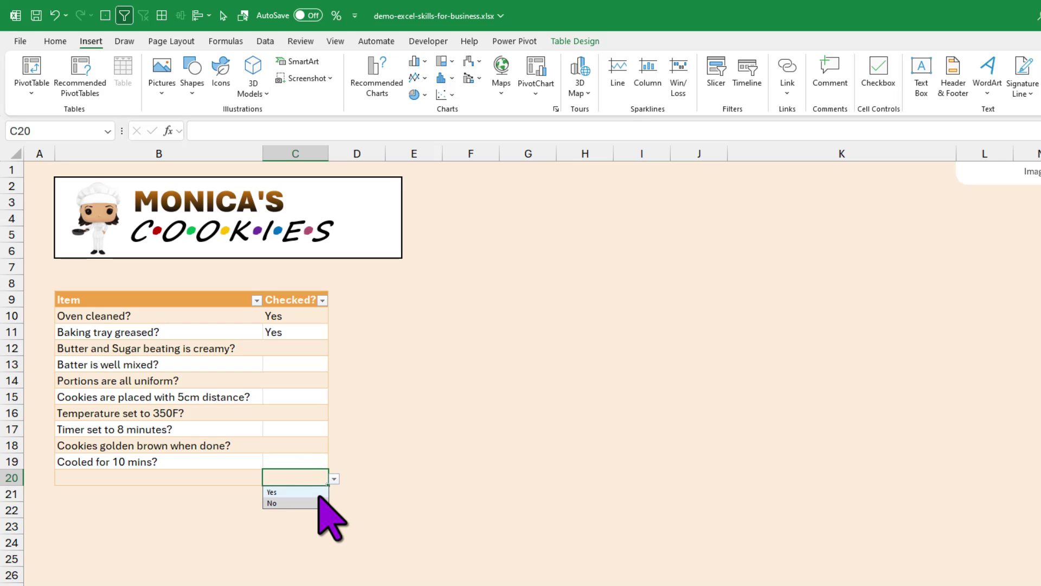
key(Escape)
key(shift+Tab)
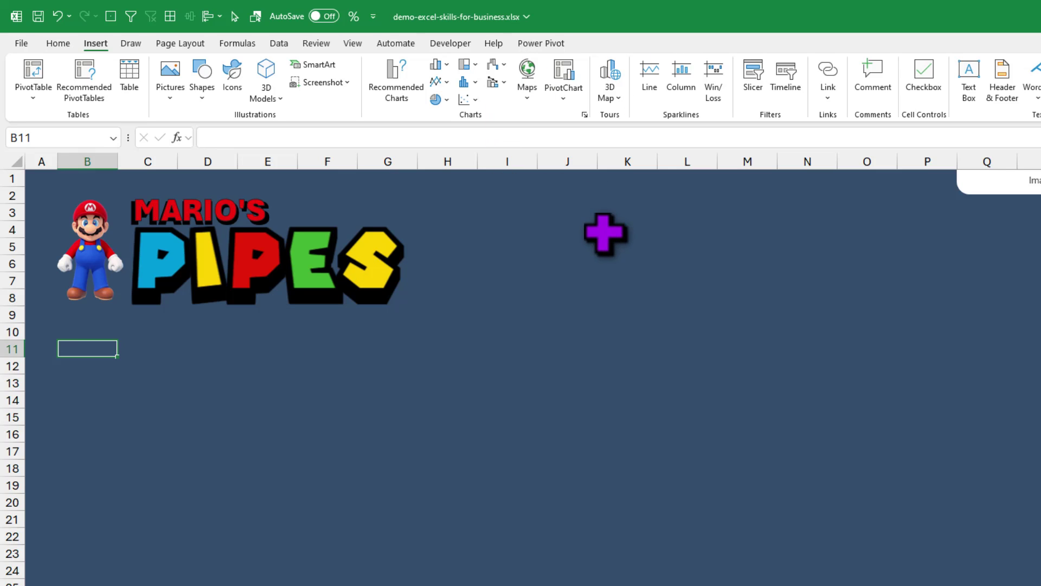
- Search the online templates for new workbooks with "invoice" and browse through the results
click(22, 44)
click(34, 106)
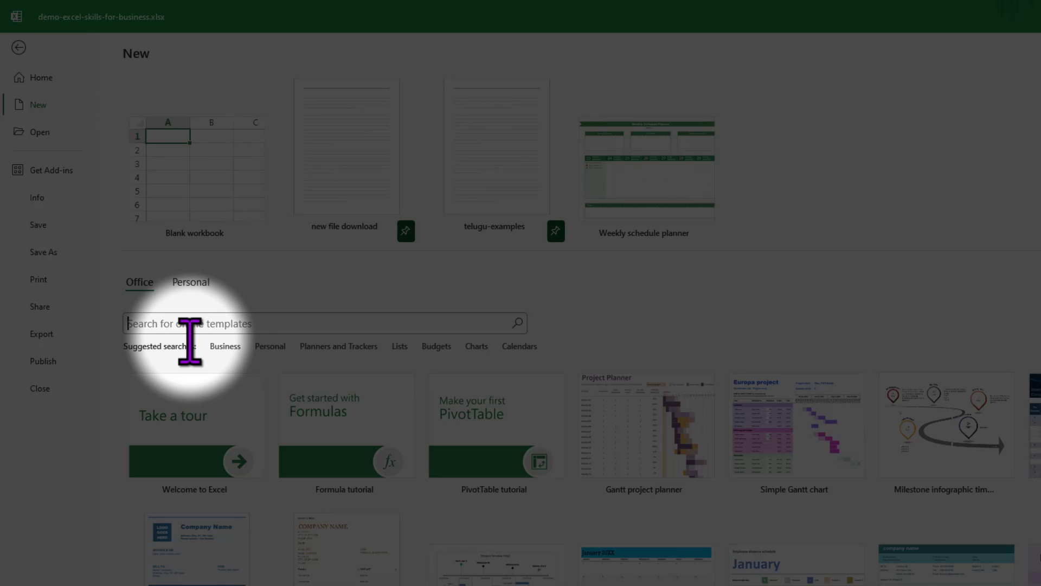
click(189, 340)
text(invoice)
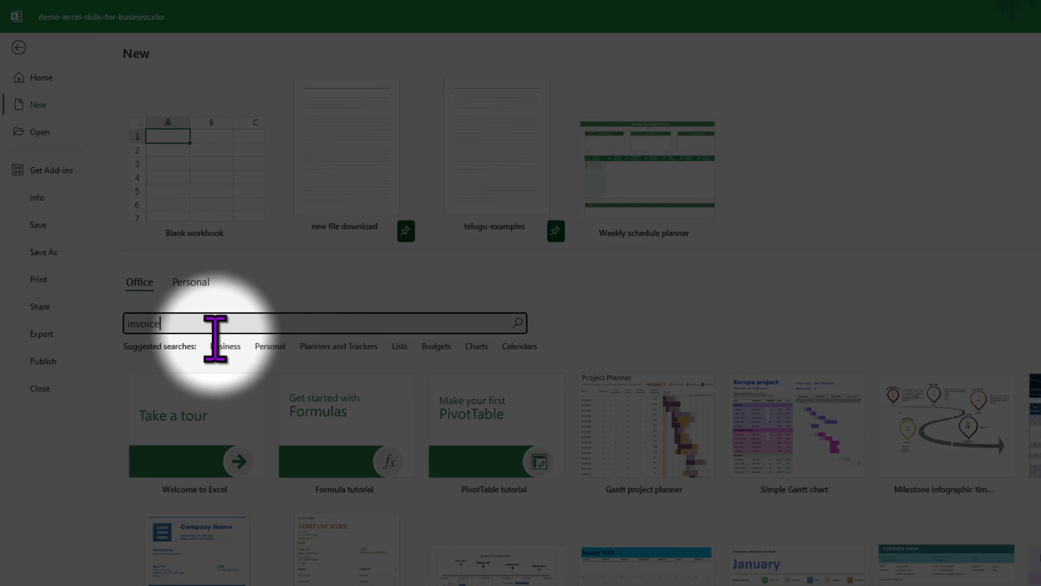
key(Return)
scroll(884, 388, down, 5)
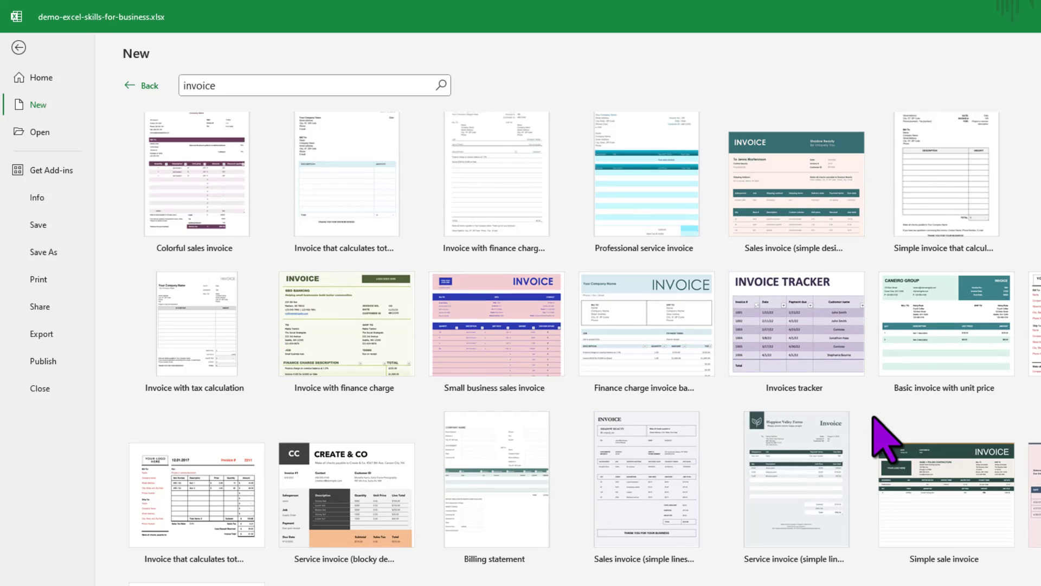
scroll(884, 440, up, 5)
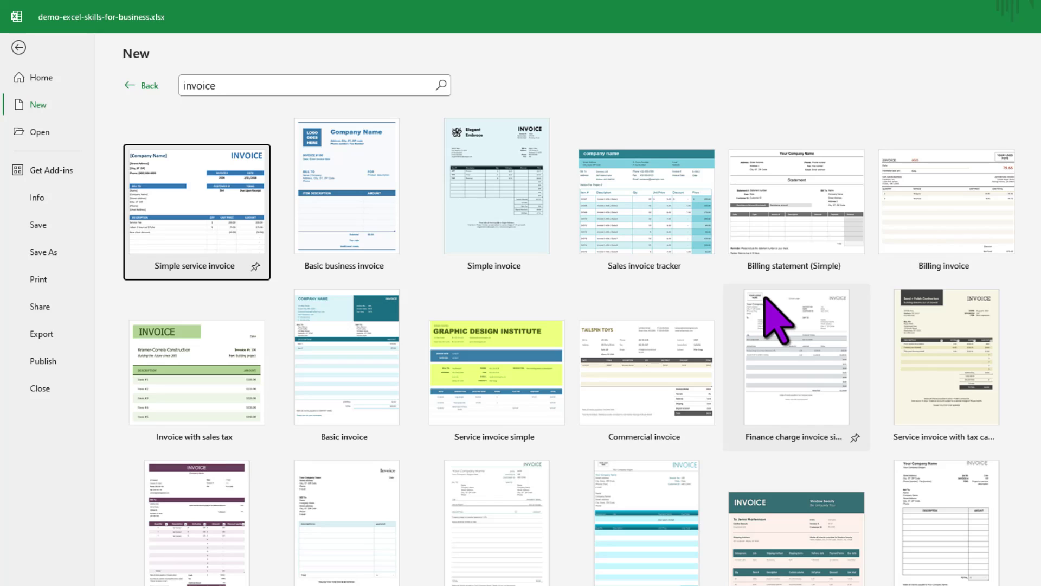
- Create a new workbook from the "Simple invoice" template
click(539, 251)
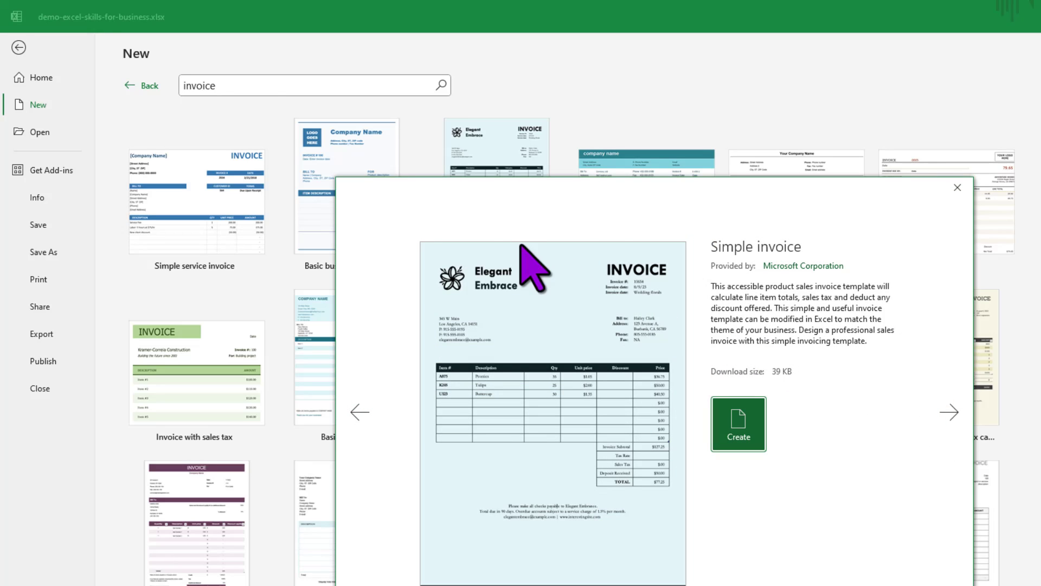
click(738, 435)
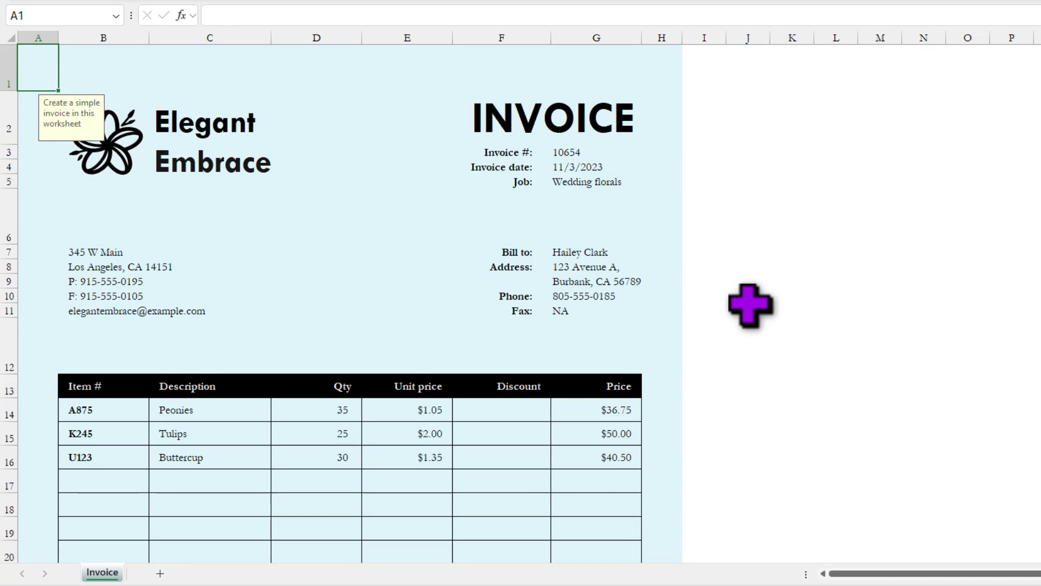
scroll(751, 306, down, 10)
scroll(748, 305, up, 10)
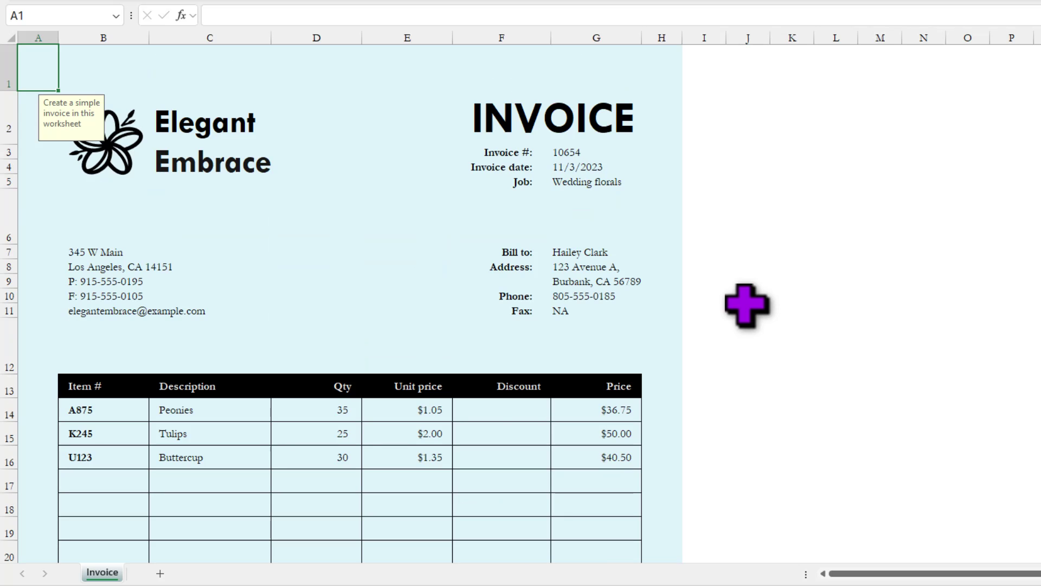
- Examine the invoice layout, including the company address block, the item descriptions, the totals section and the payment notes
click(210, 457)
click(198, 413)
key(Down)
click(205, 457)
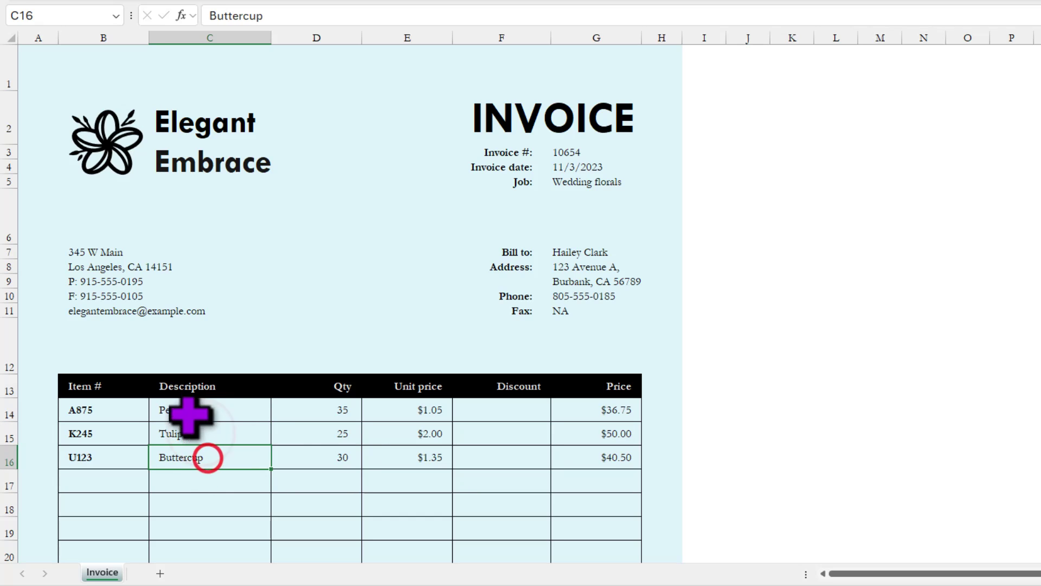
click(118, 267)
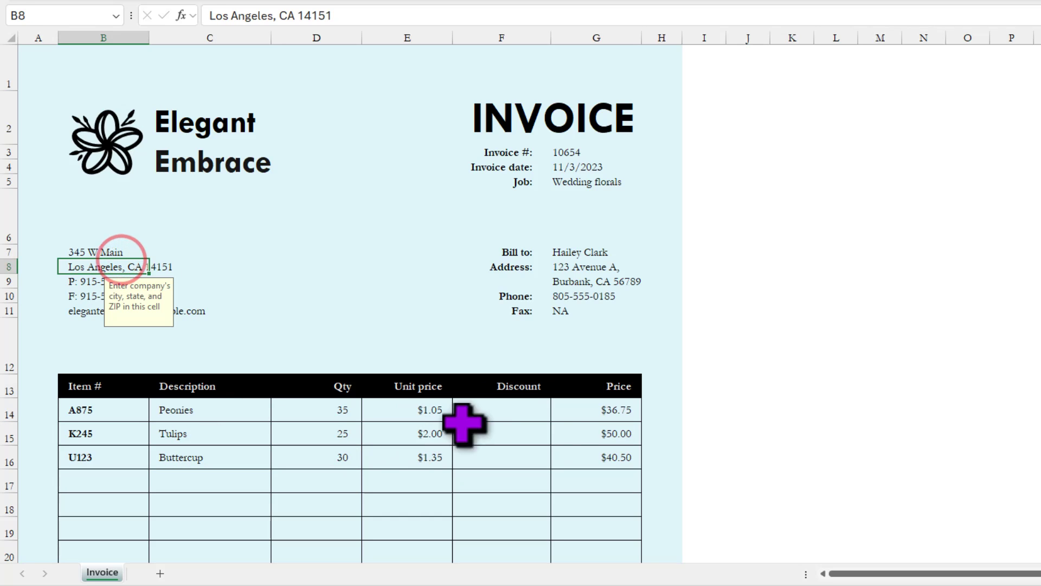
scroll(576, 443, down, 4)
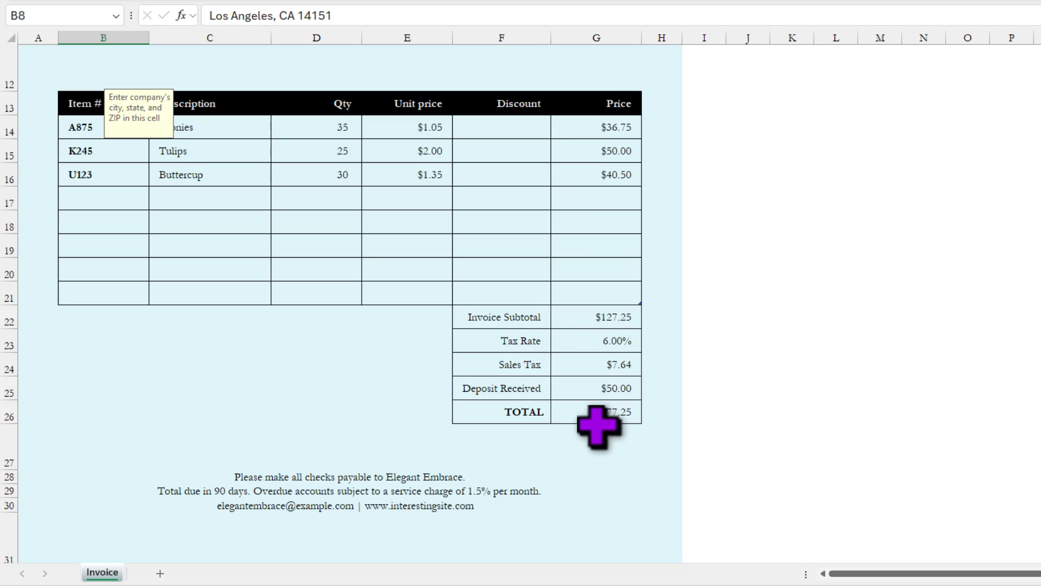
scroll(566, 477, down, 2)
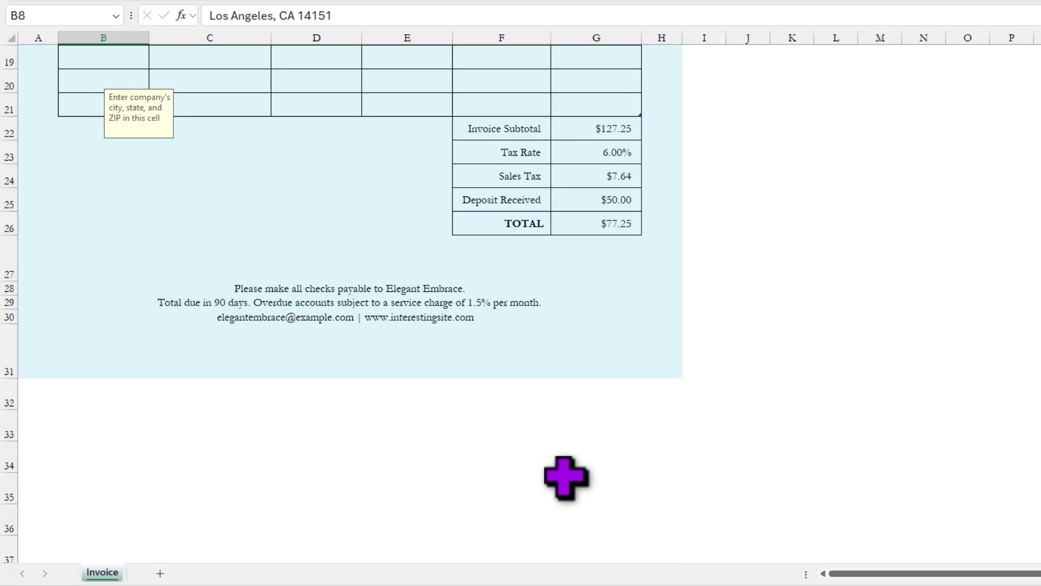
scroll(566, 477, up, 6)
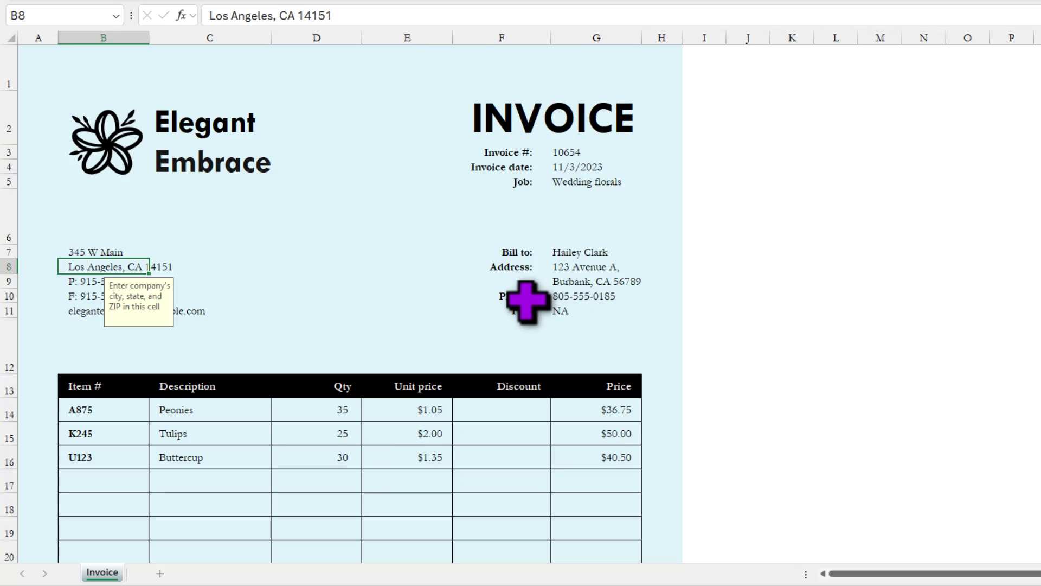
- Delete the flower logo and the company name from the invoice header
click(106, 142)
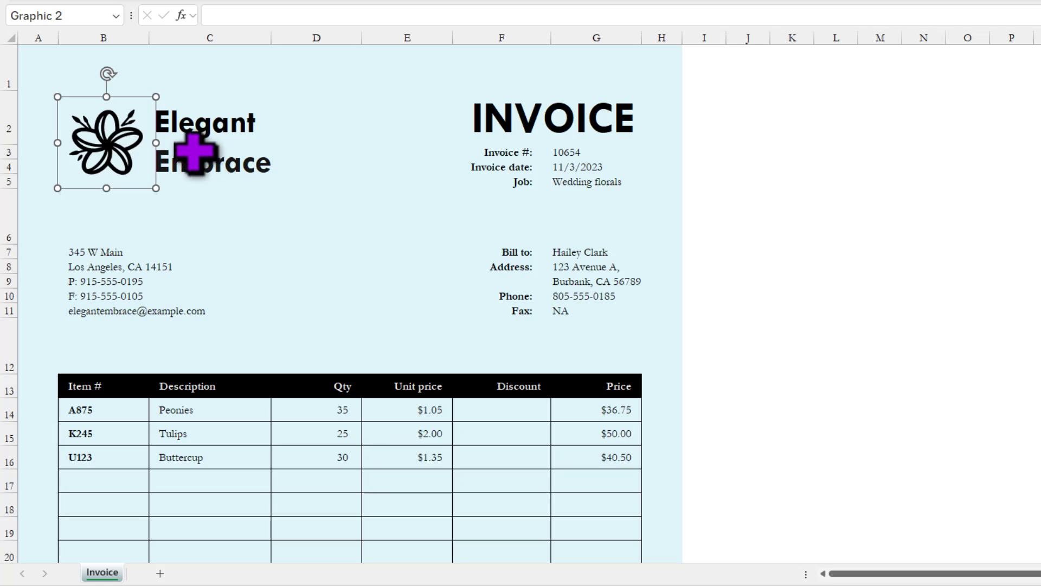
key(Delete)
click(298, 119)
key(Down)
key(Delete)
- Insert SNAG-3034.png over the cells and resize and position it in the invoice header, in place of the old logo
click(98, 44)
click(174, 98)
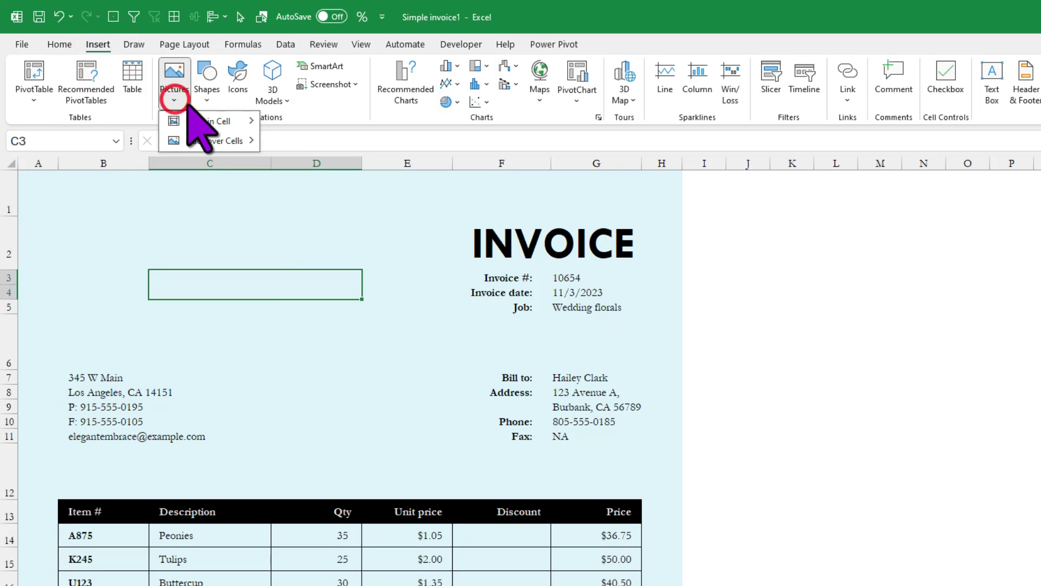
click(220, 133)
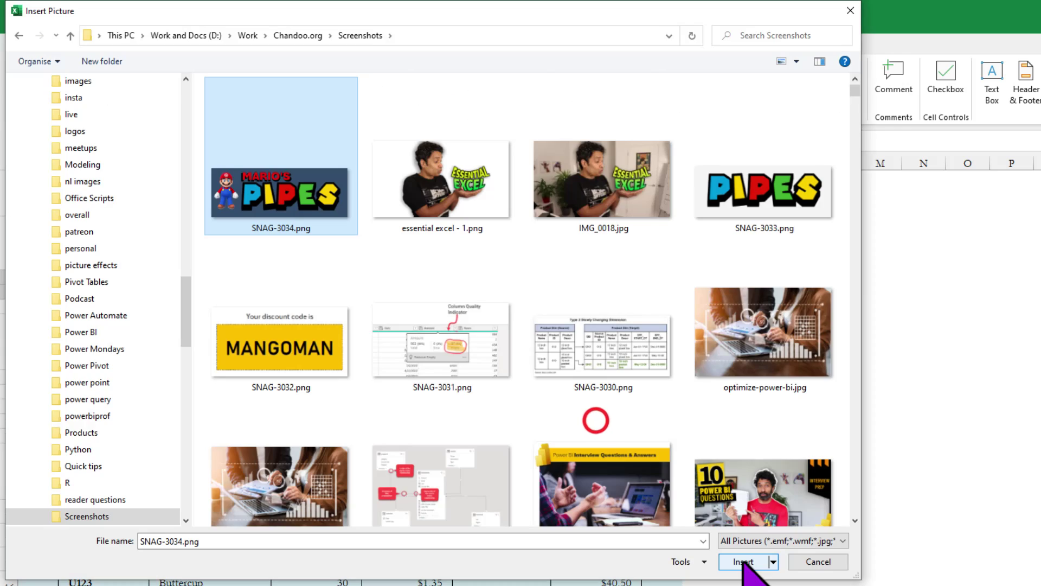
click(743, 564)
drag(356, 360, 269, 287)
drag(444, 343, 385, 296)
- Check the contents of the invoice number and invoice date cells
click(569, 276)
click(577, 292)
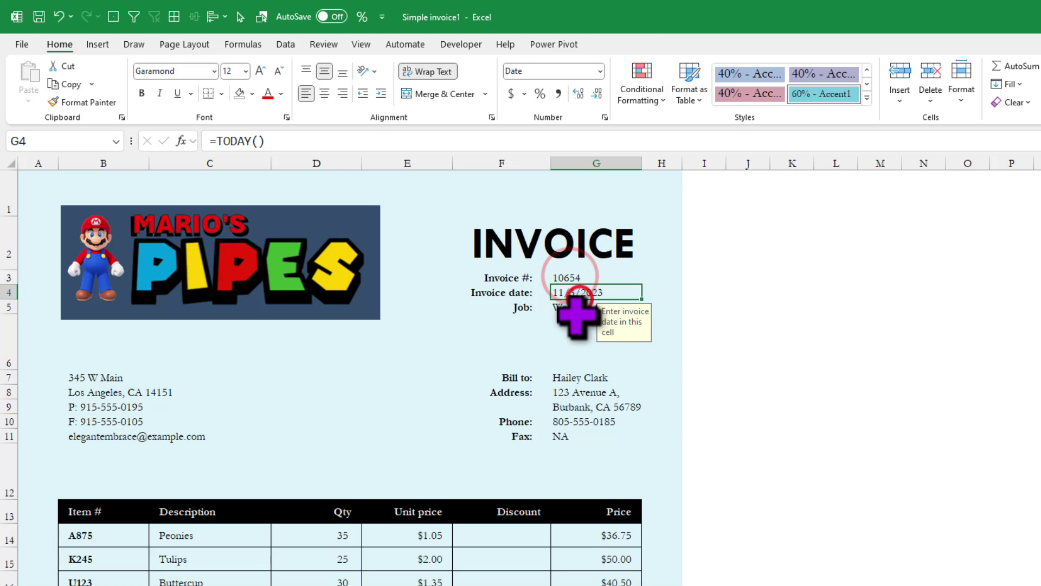
click(594, 319)
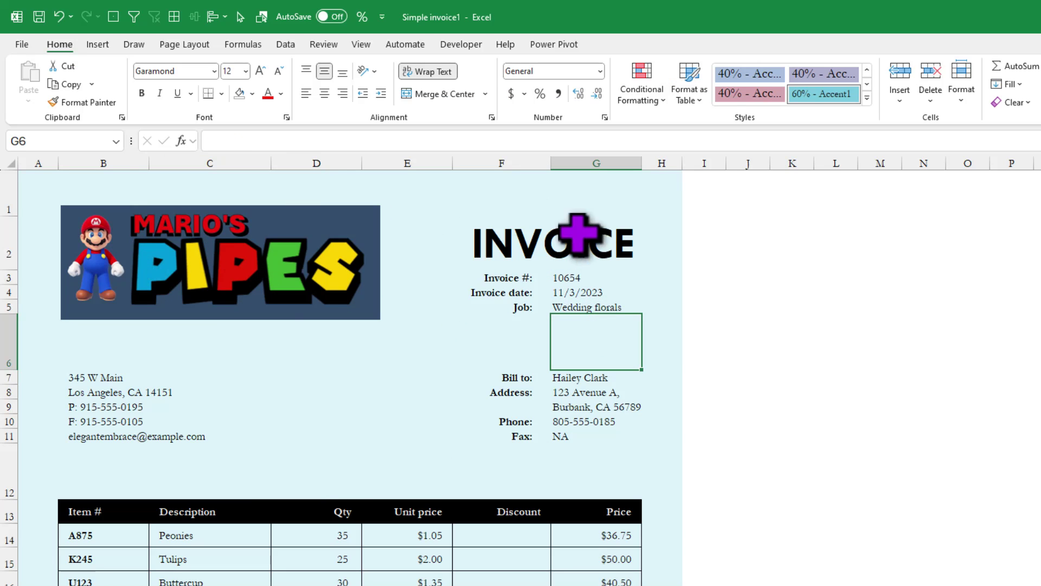
- Save the workbook as an Excel Template (*.xltx) named invoice-template in the Custom Office Templates folder
click(22, 44)
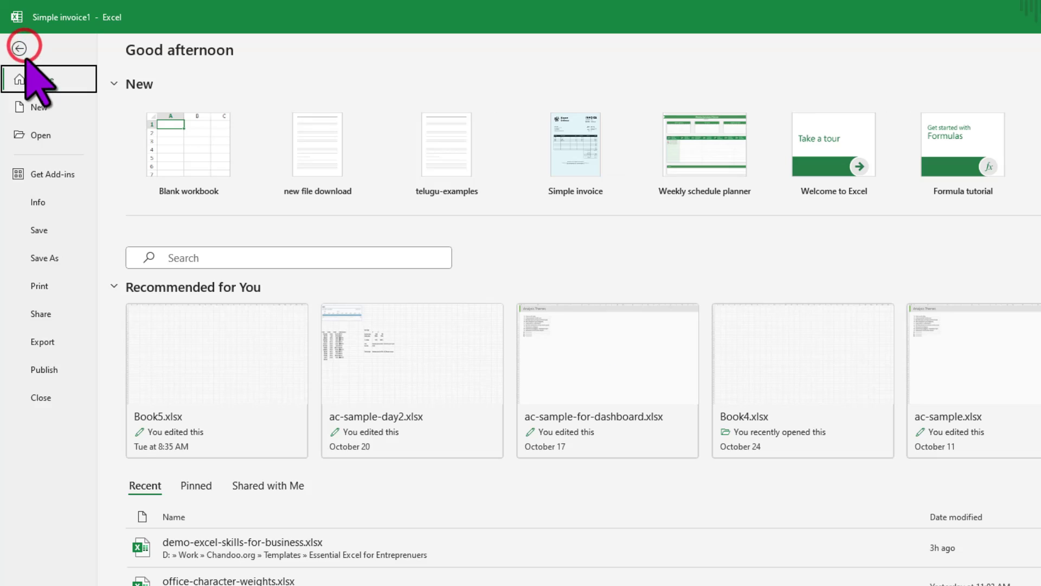
click(43, 255)
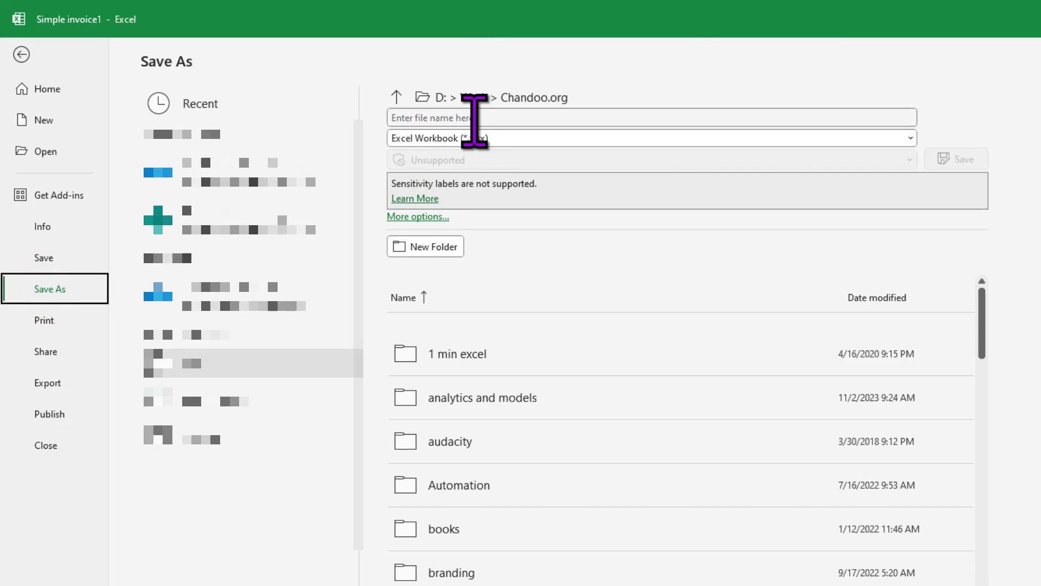
click(473, 115)
text(invo)
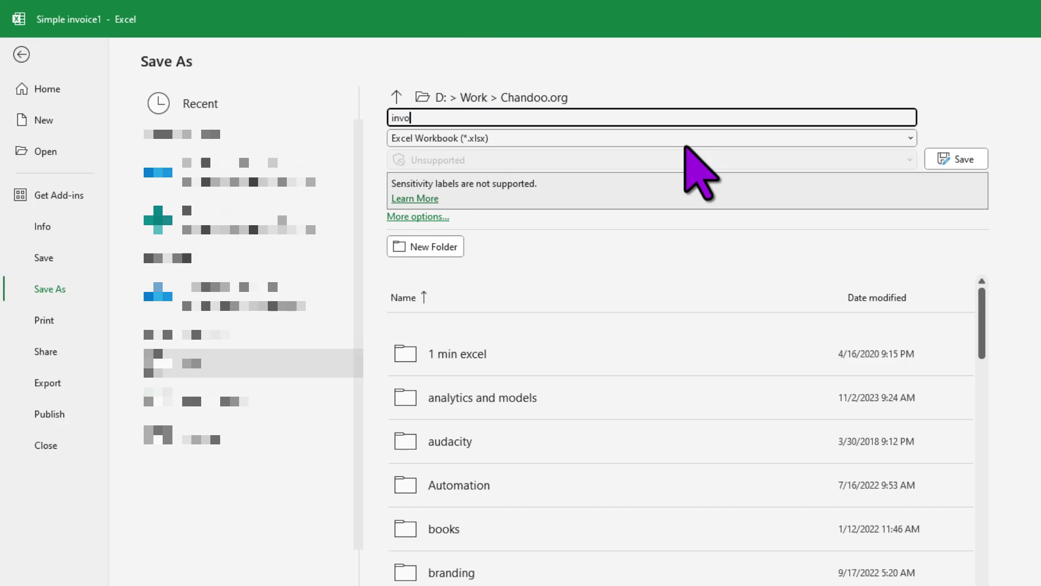
text(ice-templa)
key(BackSpace)
text(late)
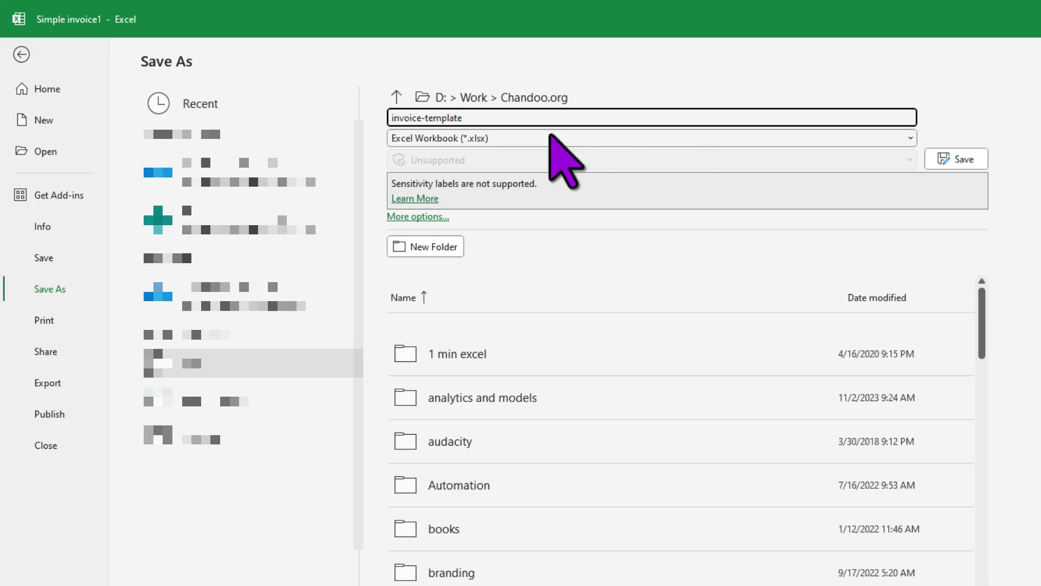
click(415, 139)
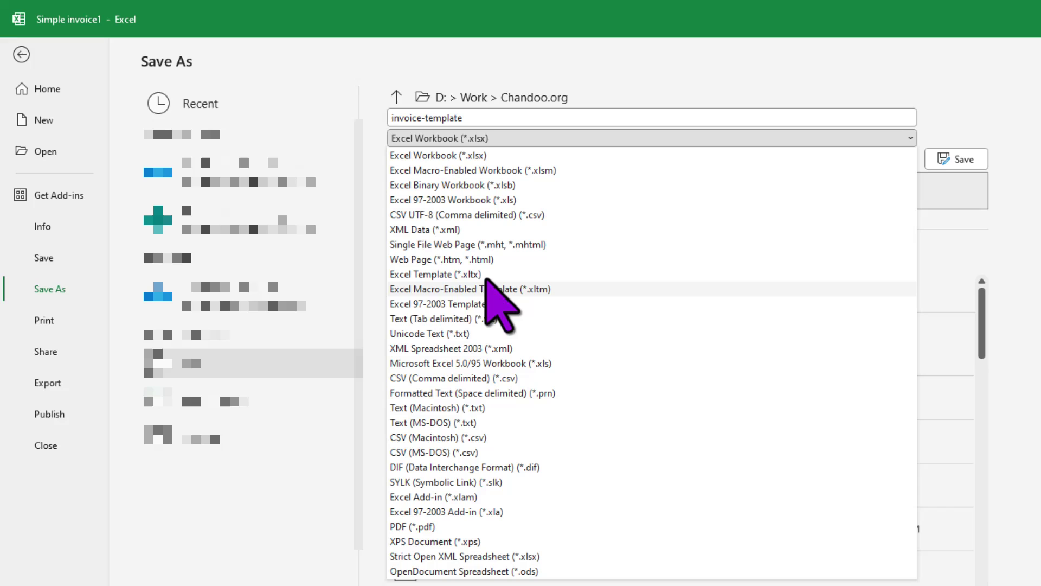
click(426, 275)
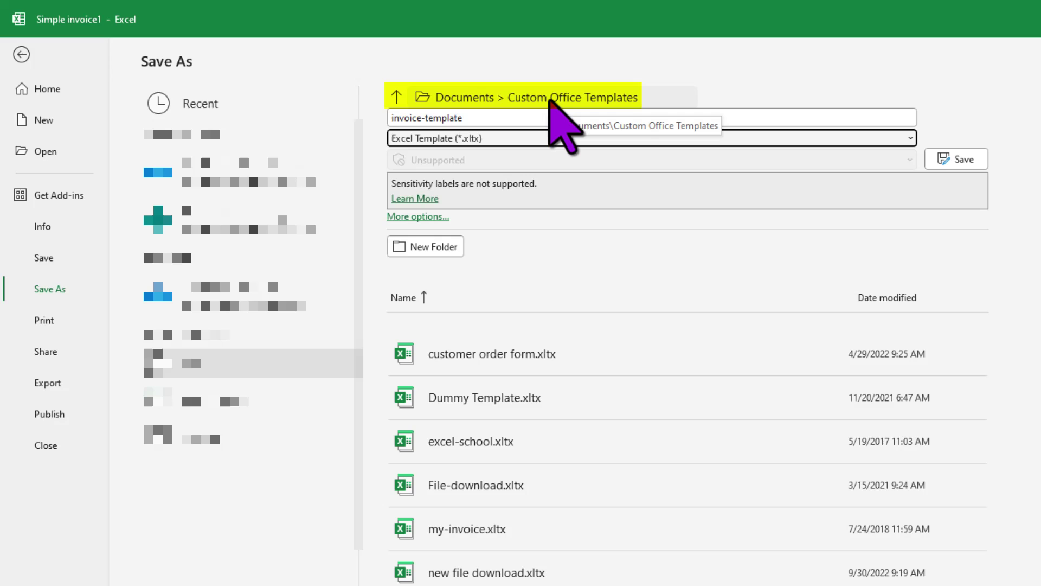
click(938, 159)
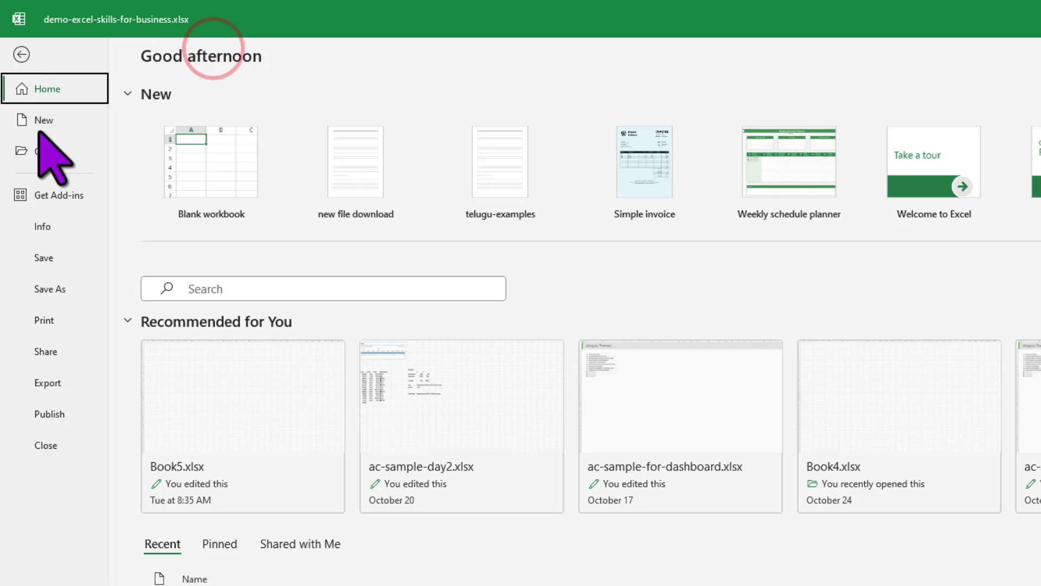
- Create a new workbook from the personal template "invoice-template"
click(40, 121)
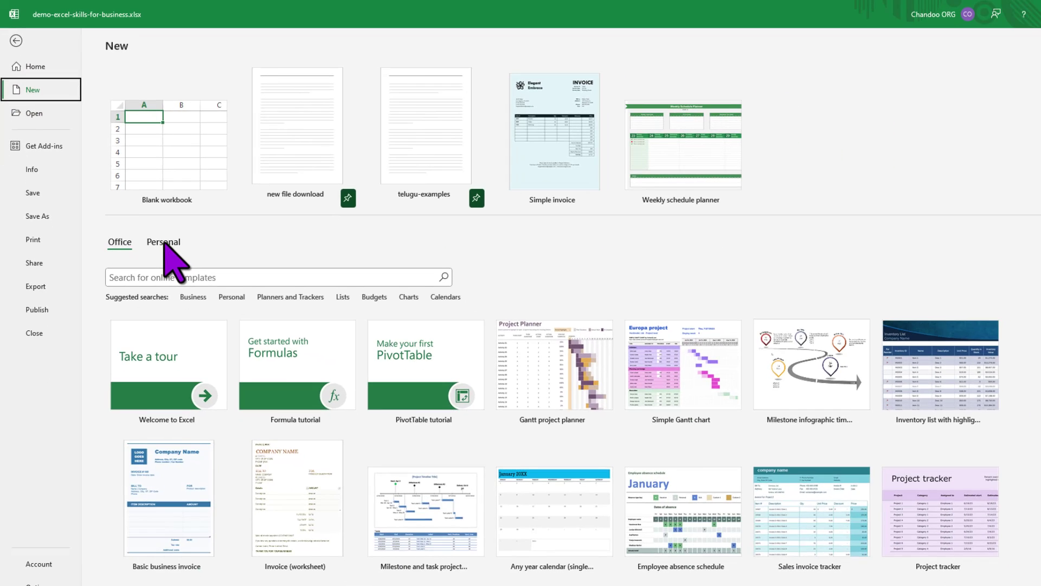
click(219, 323)
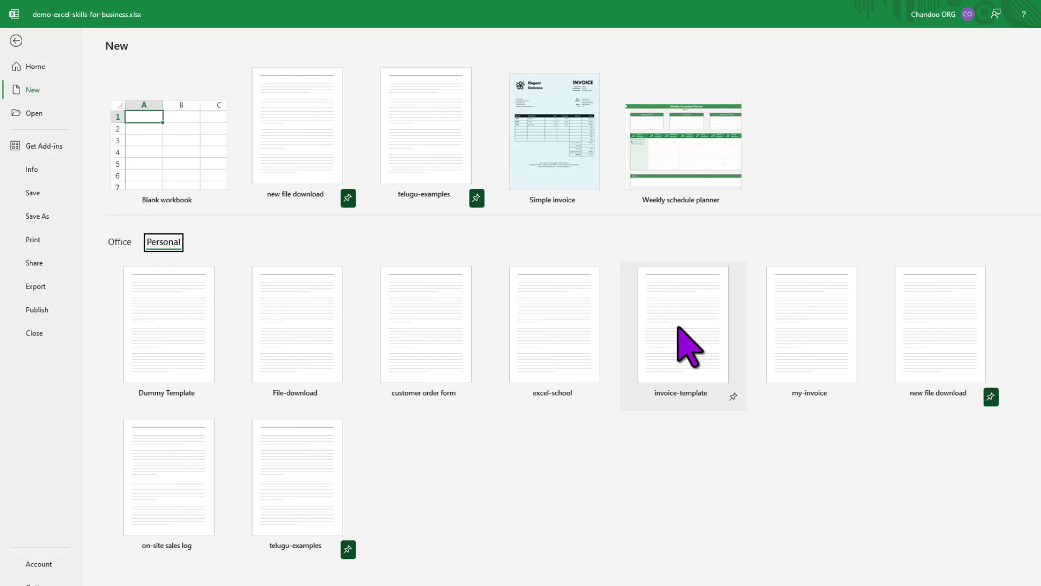
click(672, 330)
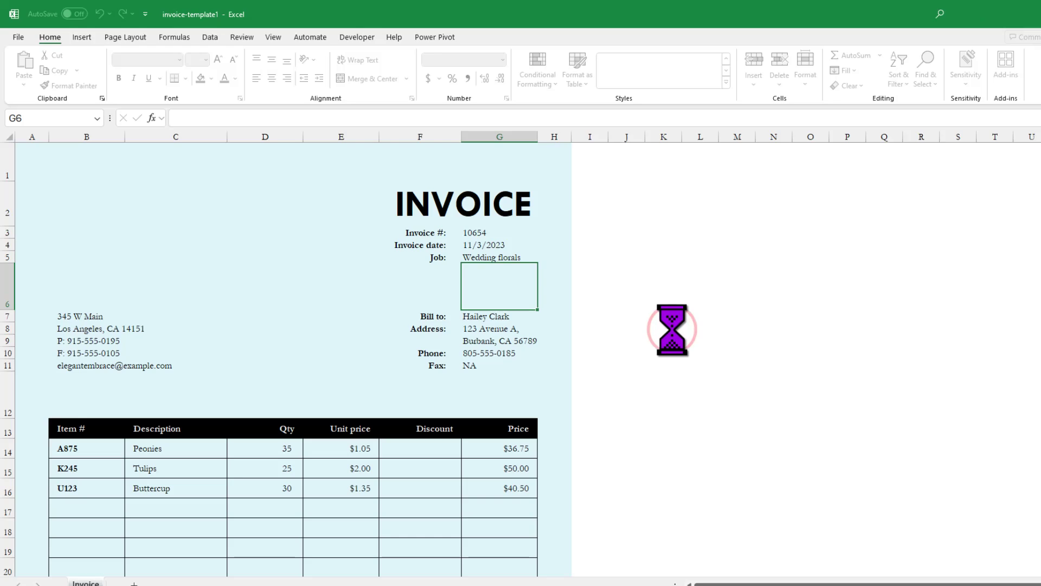
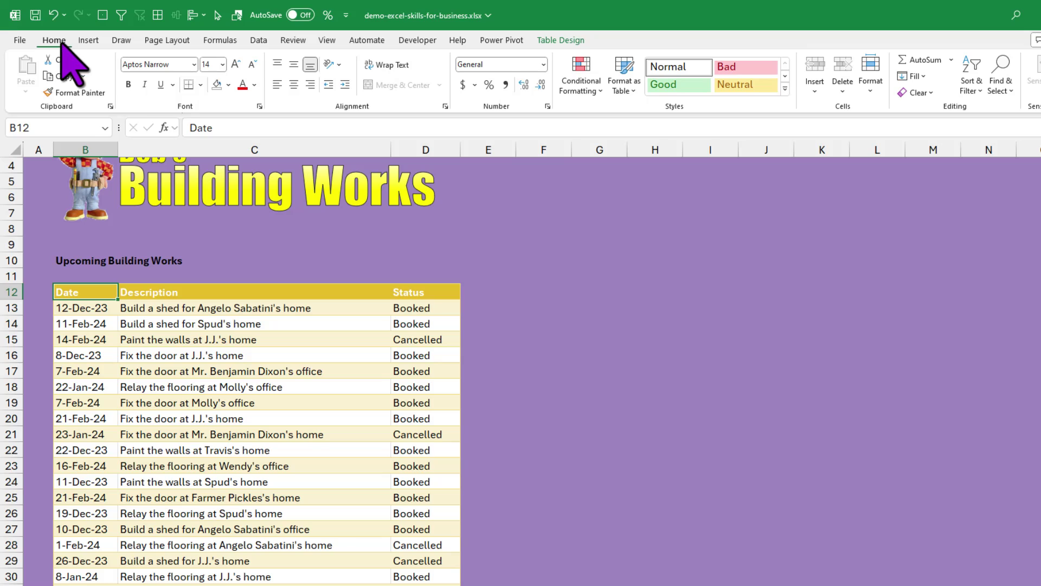
- Turn on filtering for the Upcoming Building Works table headers
click(970, 86)
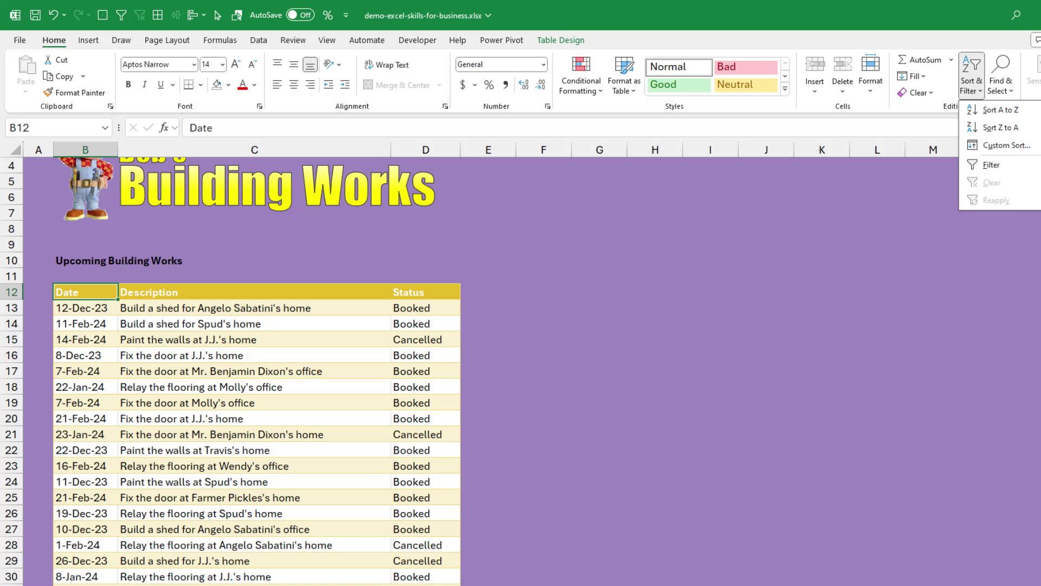
click(1000, 164)
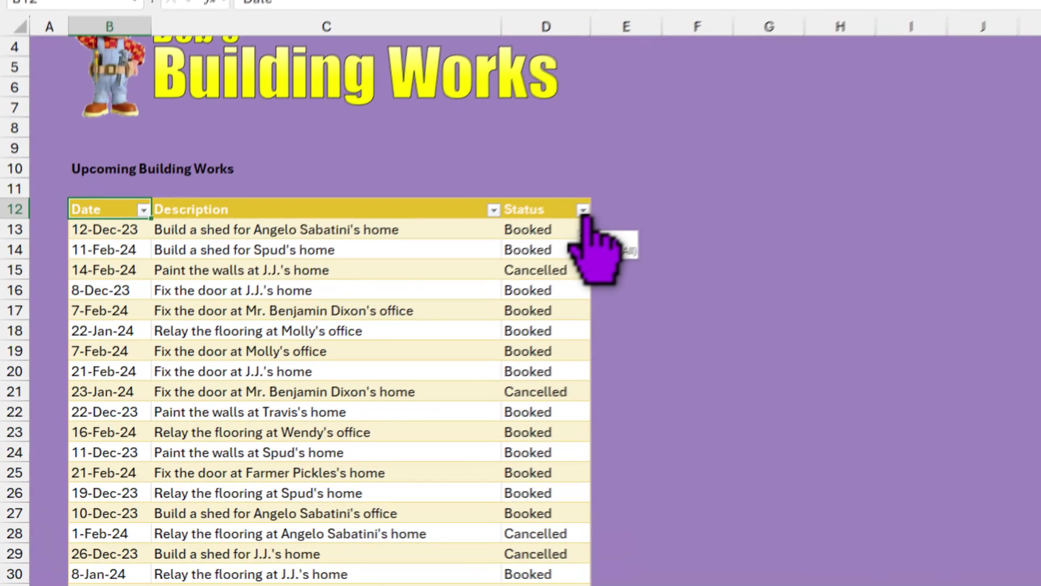
- Filter the Status column to exclude Cancelled and show only Booked jobs
click(583, 209)
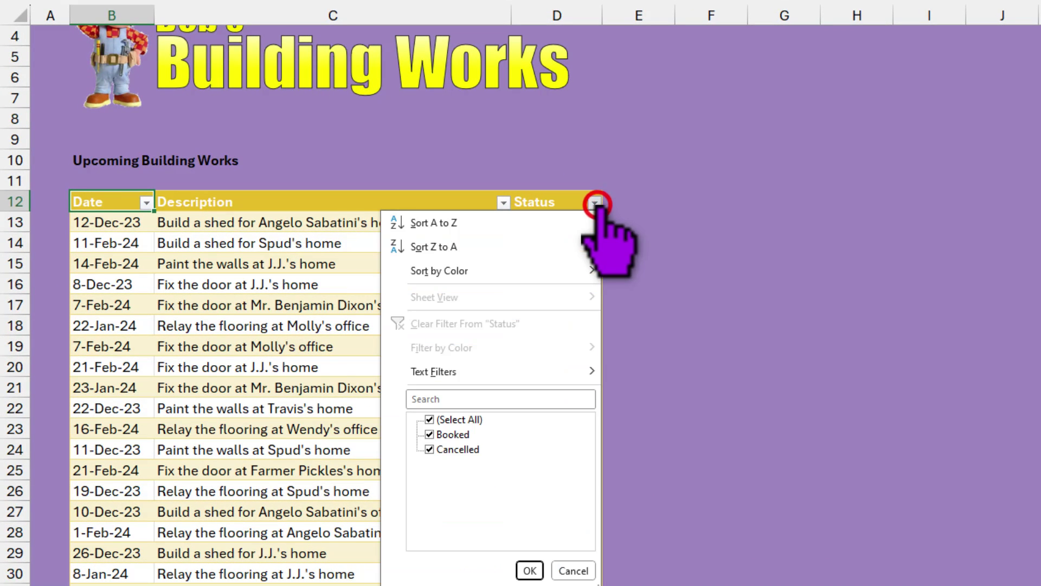
click(447, 449)
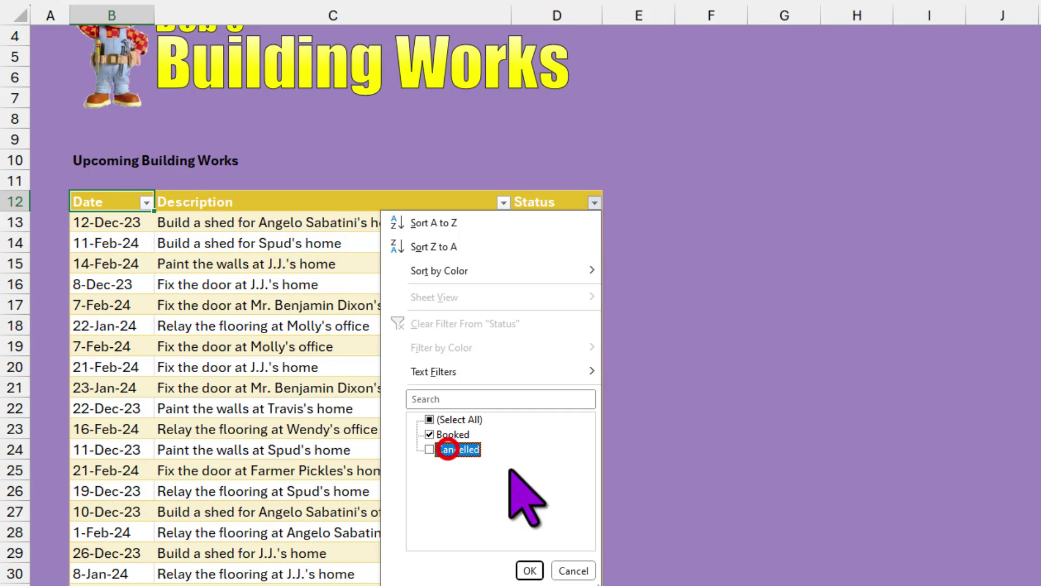
click(530, 569)
- Filter the Date column to December 2023 and, after reviewing the listed descriptions, undo the Date and Status filters
click(146, 202)
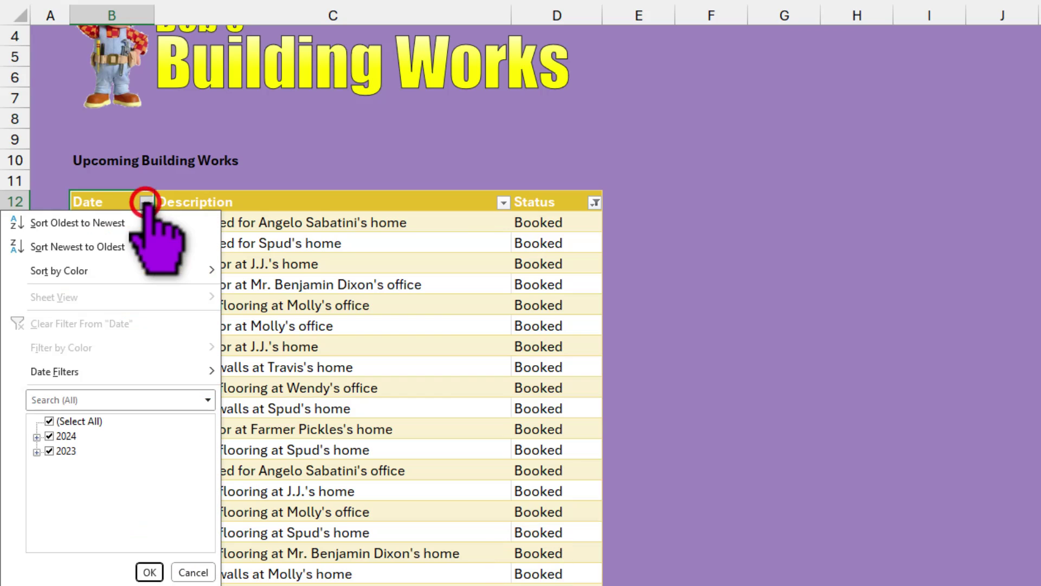
click(48, 421)
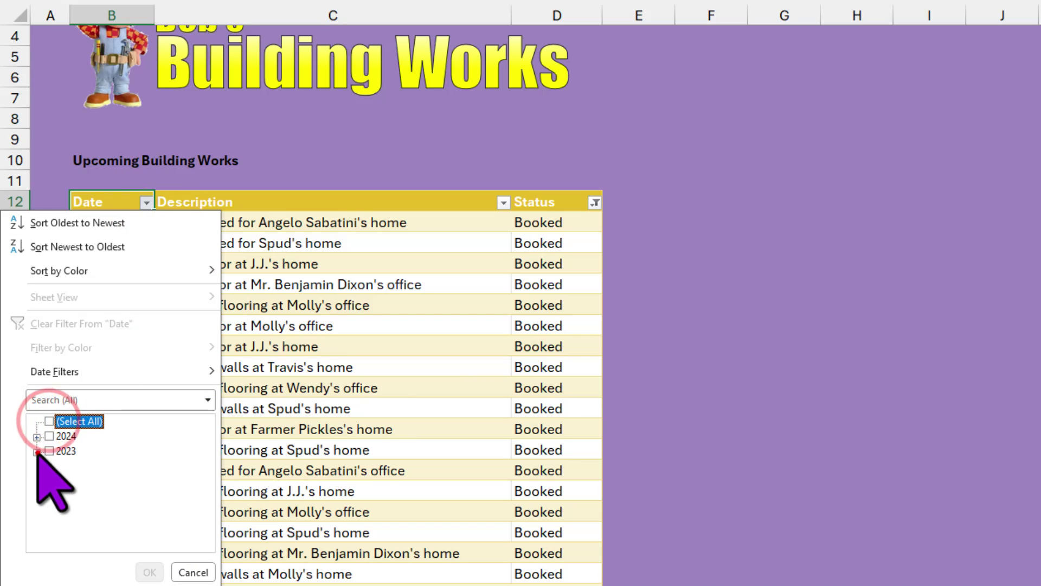
click(36, 452)
click(64, 465)
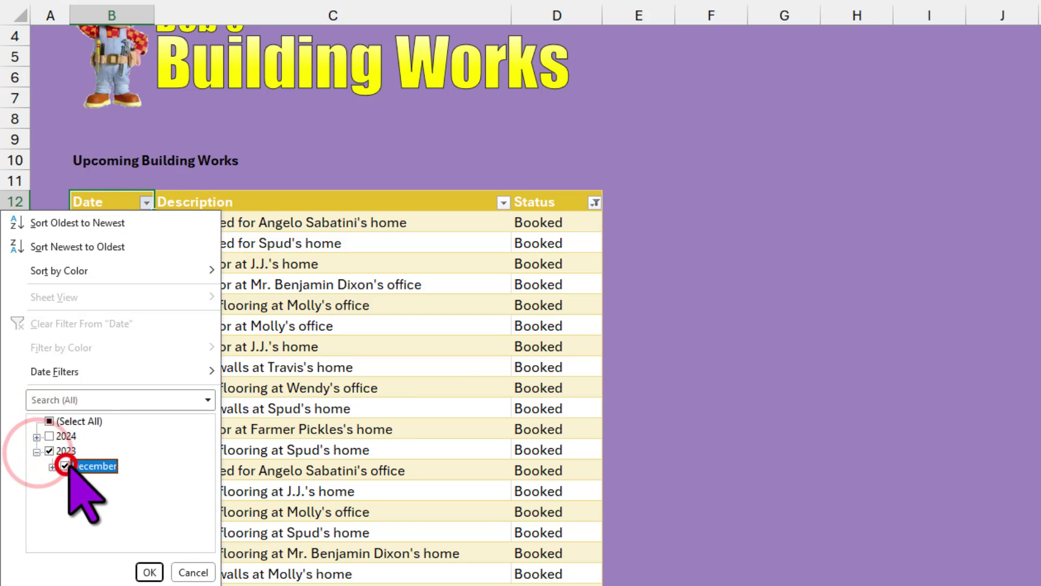
click(150, 572)
drag(209, 224, 495, 506)
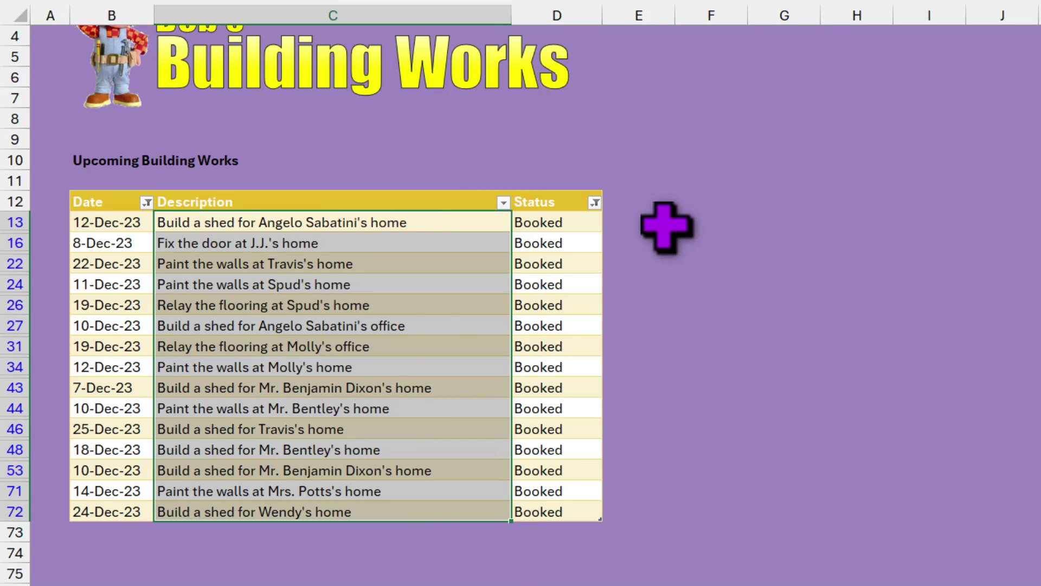
key(ctrl+z)
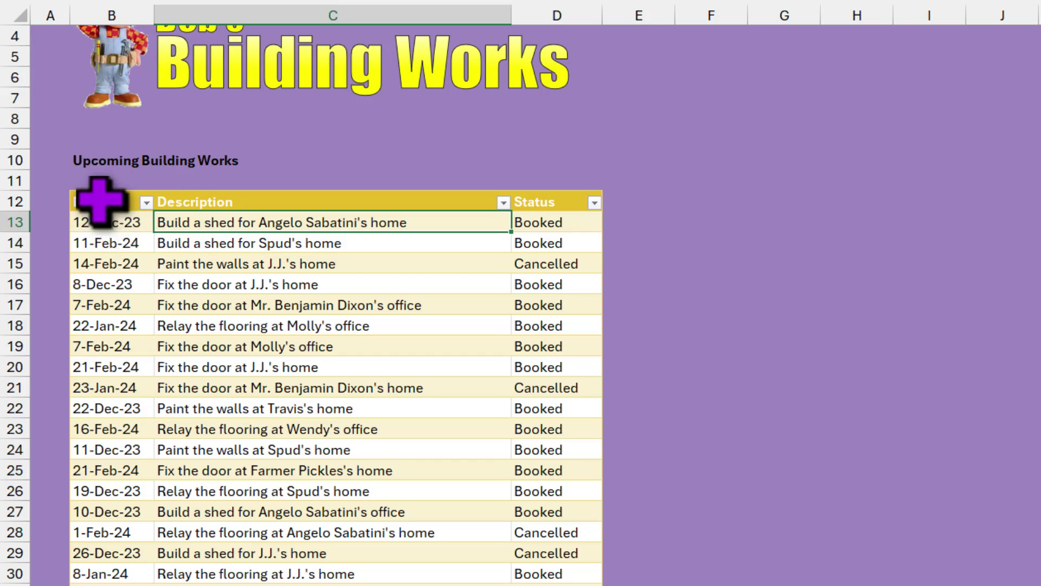
- Apply the Next Quarter date filter to the Date column of the Upcoming Building Works table
click(142, 204)
mouse_move(140, 373)
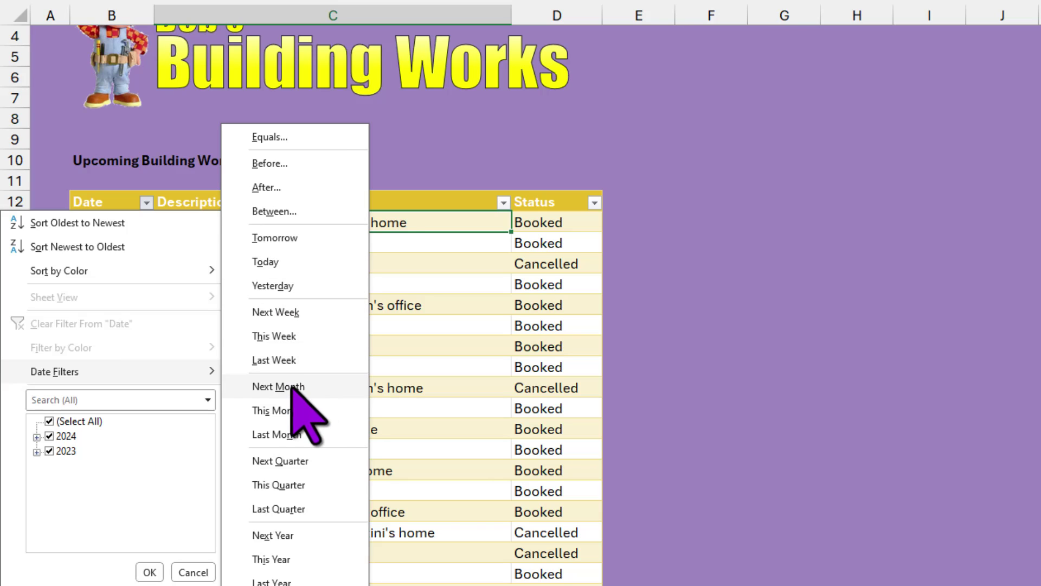
click(283, 465)
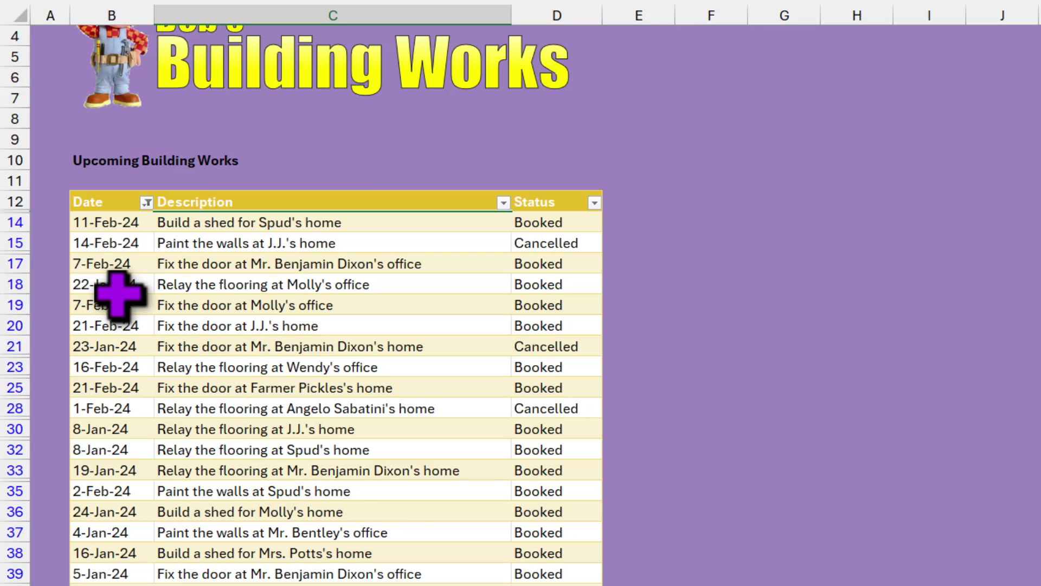
- Look through the jobs listed for the next quarter and clear the Date filter from the Upcoming Building Works table
scroll(173, 317, down, 5)
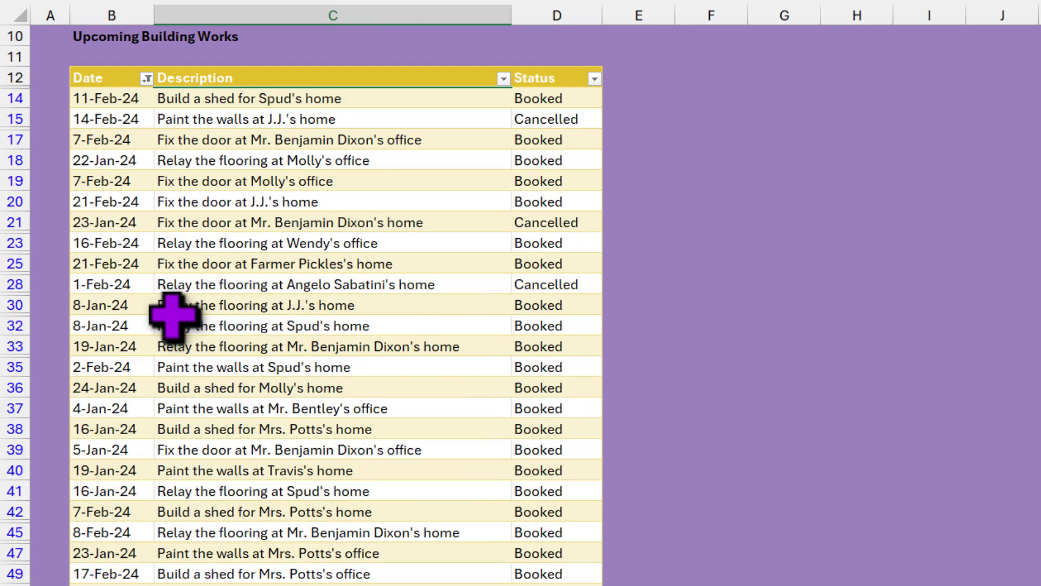
scroll(172, 317, down, 2)
scroll(172, 317, up, 4)
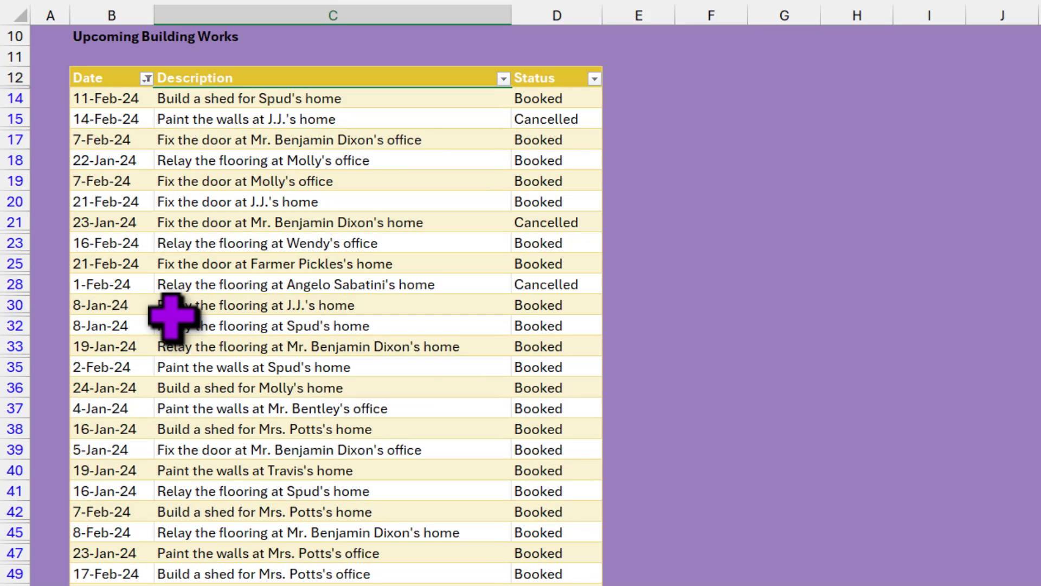
scroll(172, 319, up, 3)
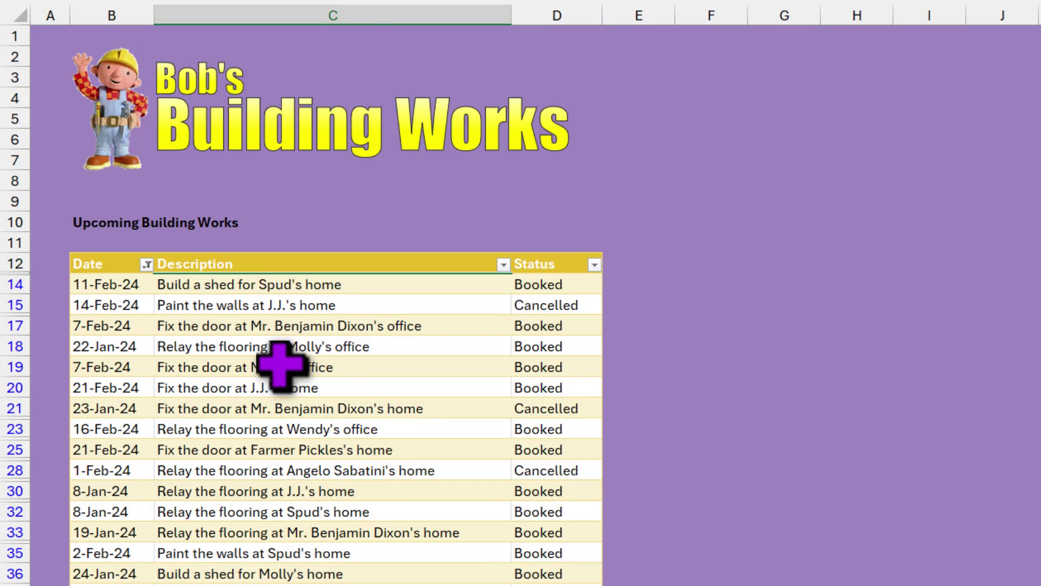
click(623, 284)
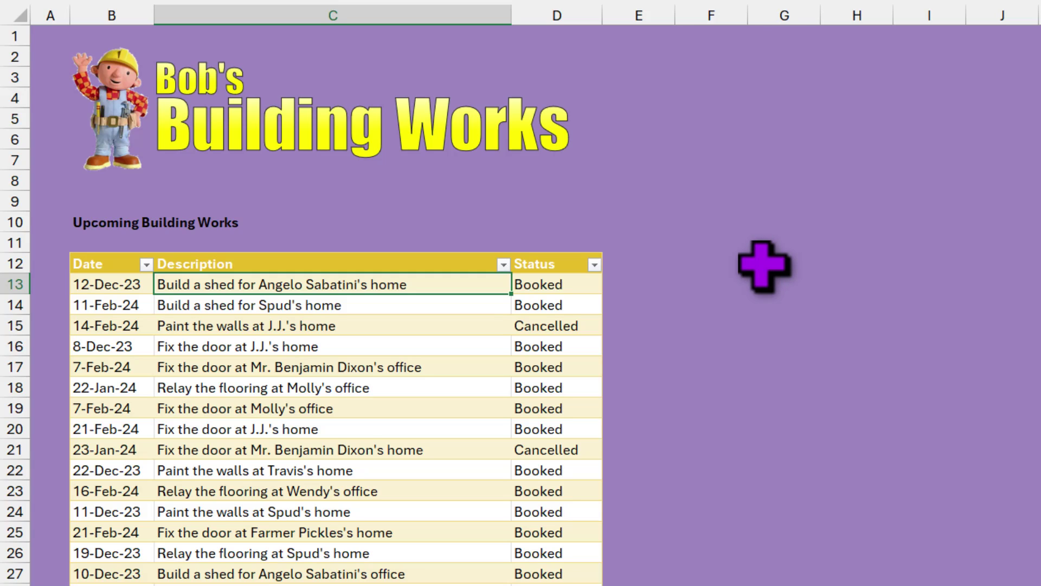
- Label cell G12 "Total Bookings" and count the table's Description entries in H12 with COUNTA
click(795, 257)
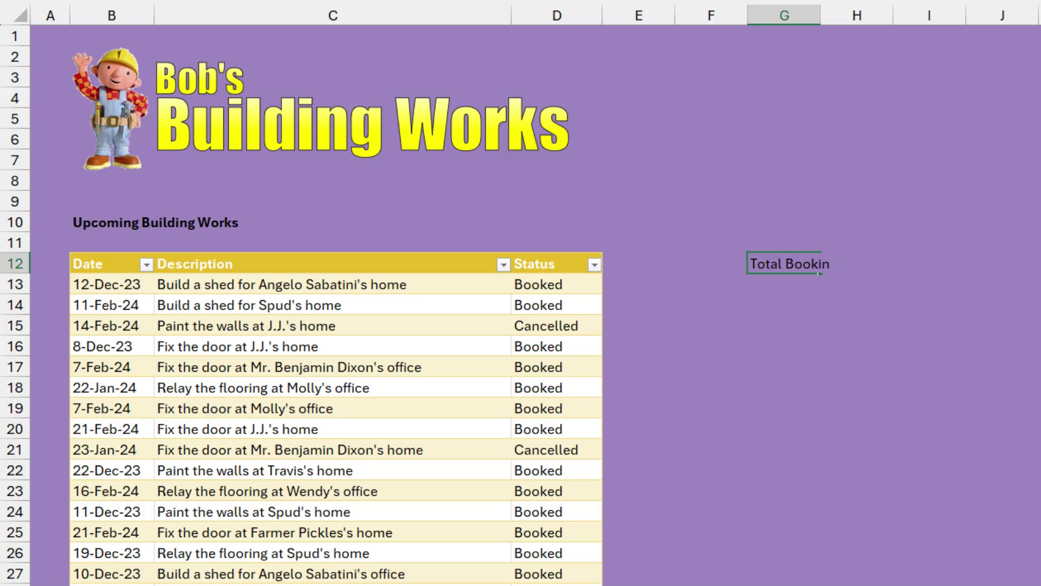
key(Tab)
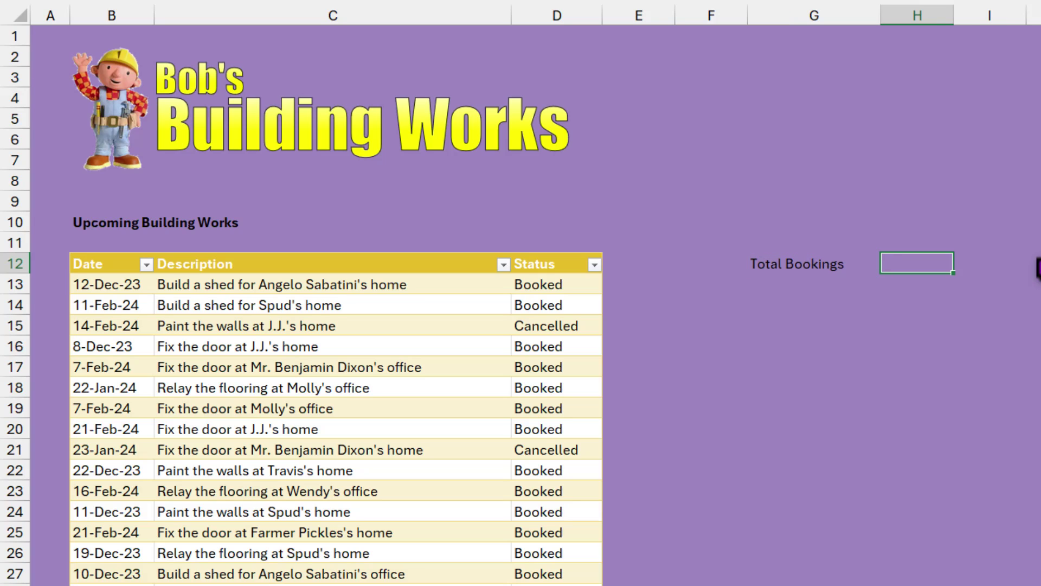
text(=count)
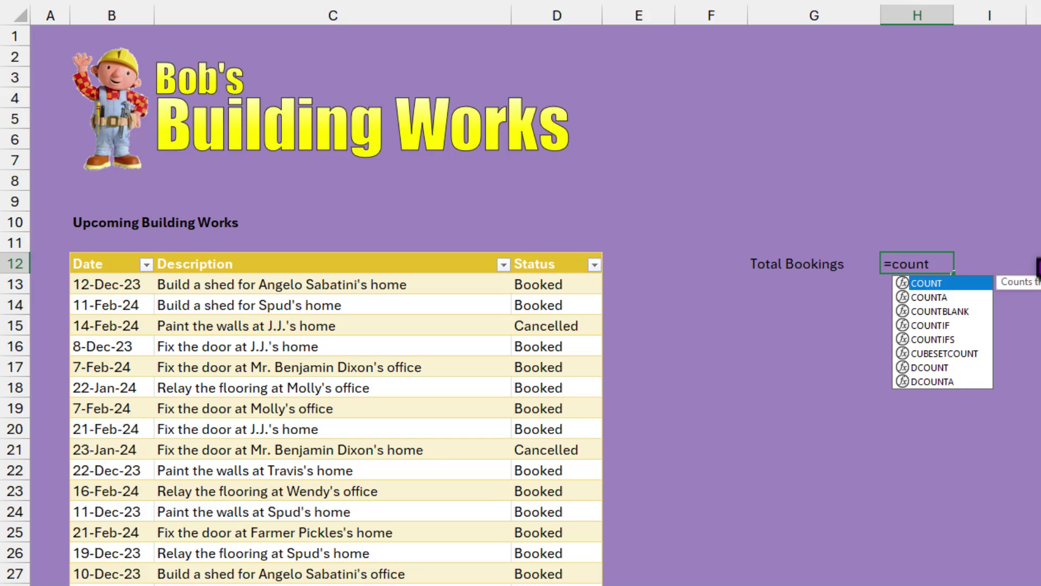
text(a)
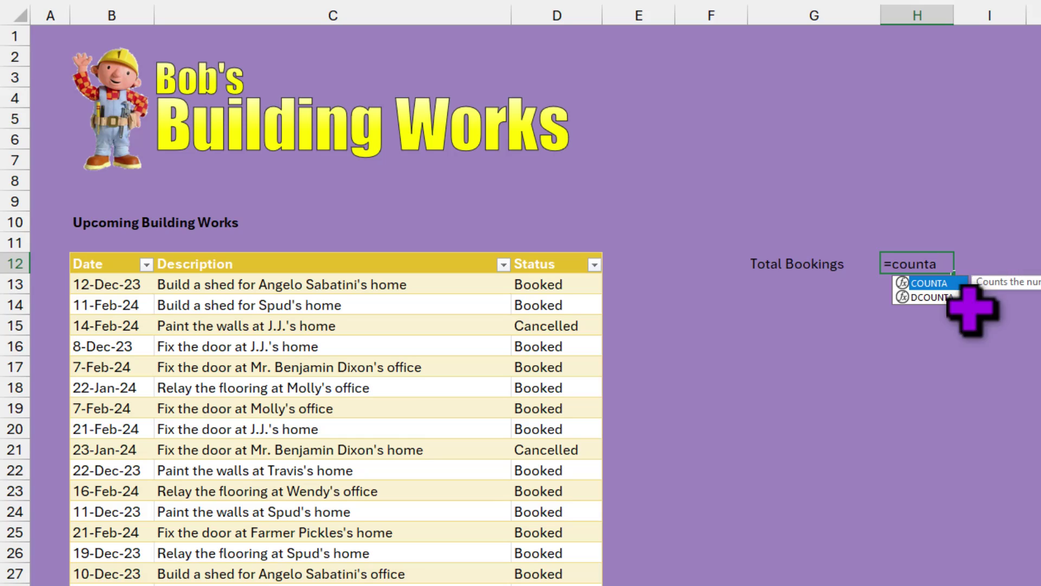
key(Tab)
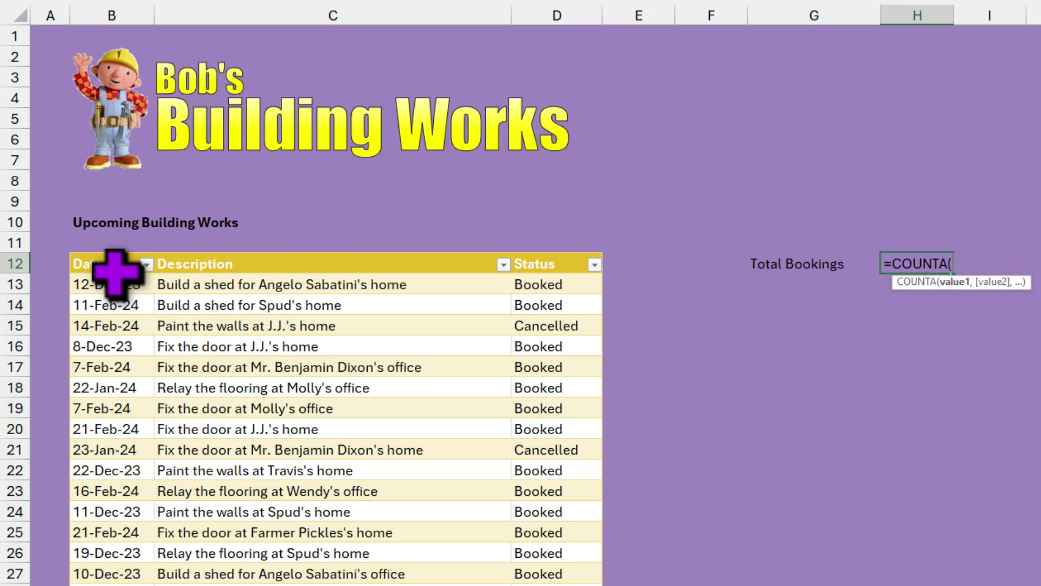
click(265, 255)
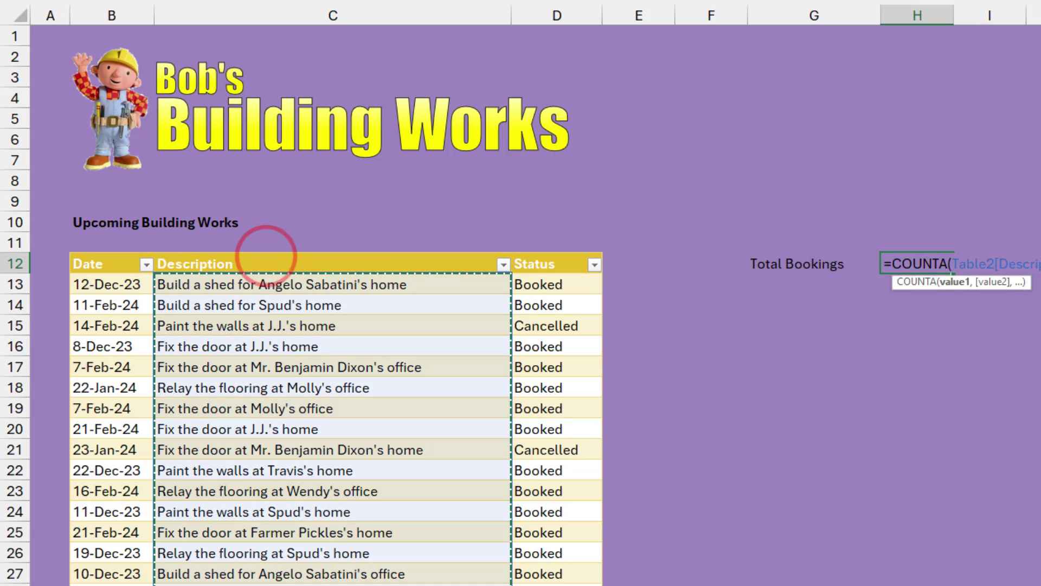
text())
key(ctrl+Return)
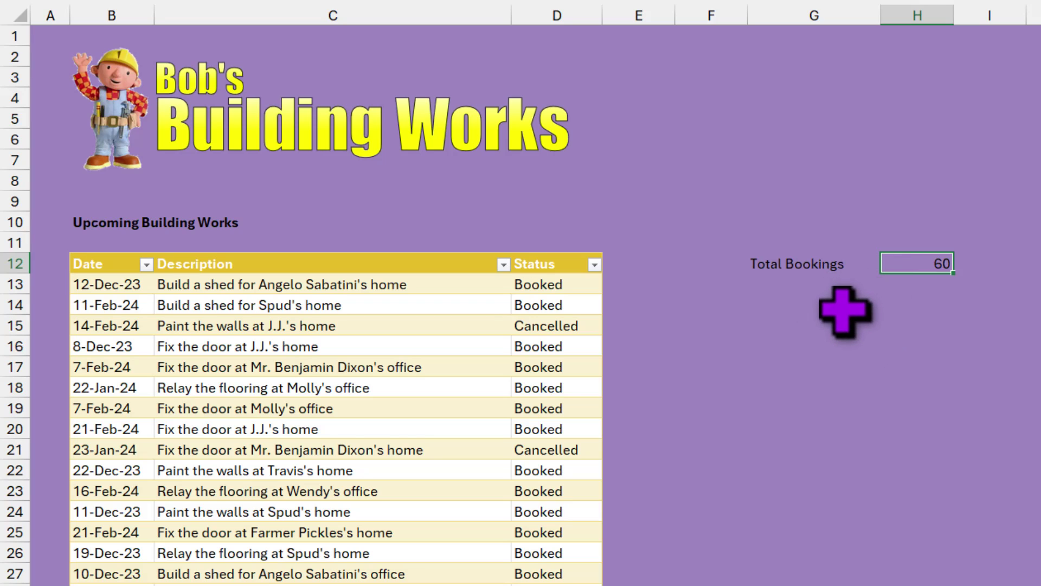
- Check some Booked and Cancelled entries in the Status column and add the label "Total Active Bookings" in cell G13
click(564, 325)
click(565, 429)
click(569, 470)
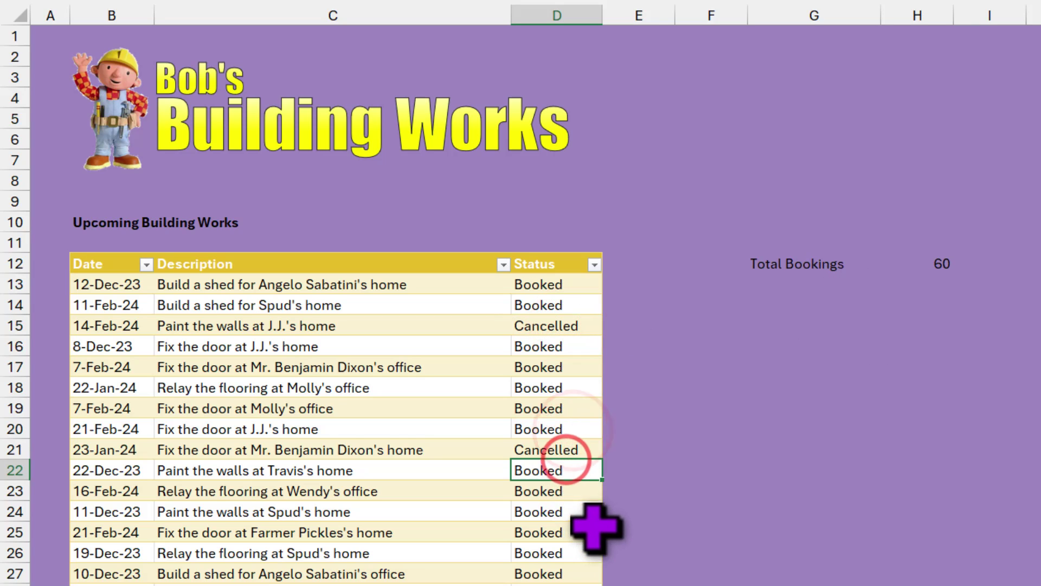
click(946, 264)
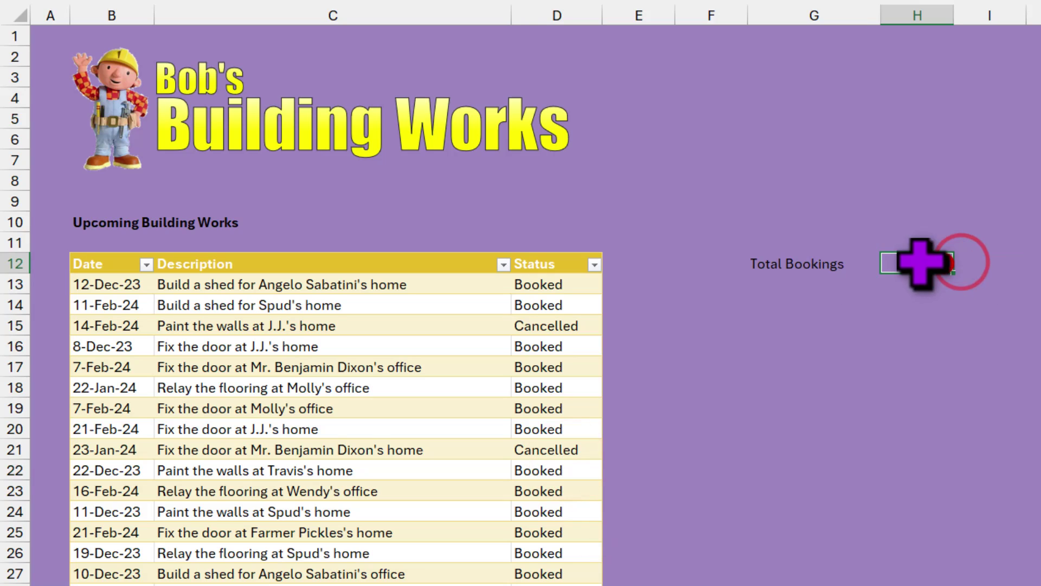
click(800, 283)
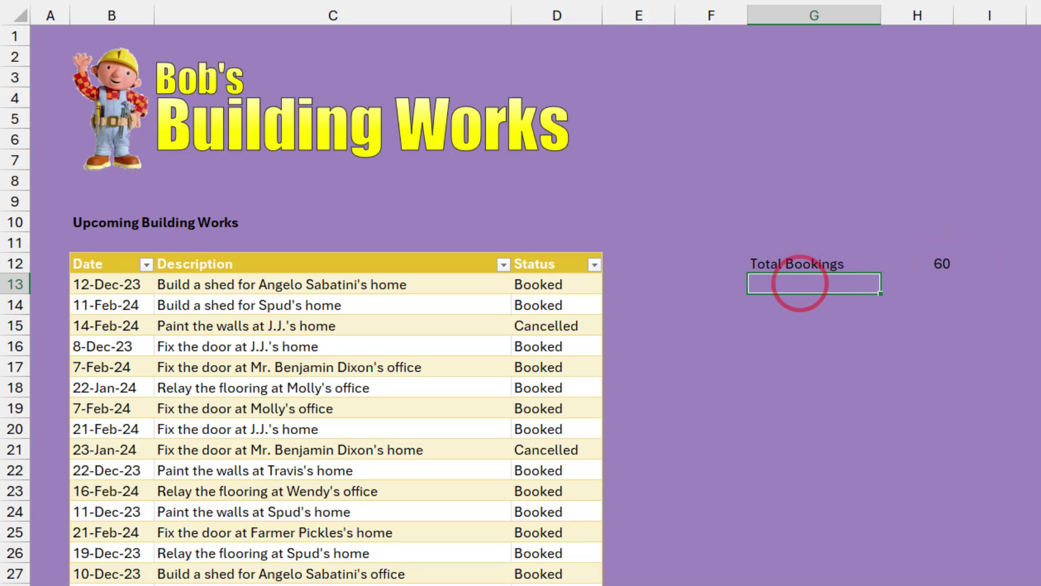
text(Total A)
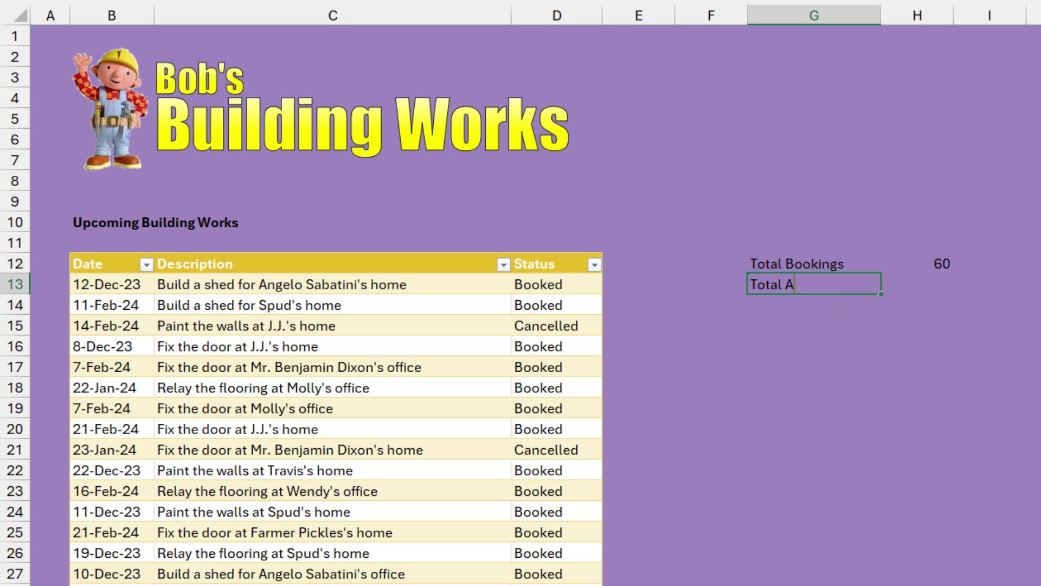
text(ctive Bookin)
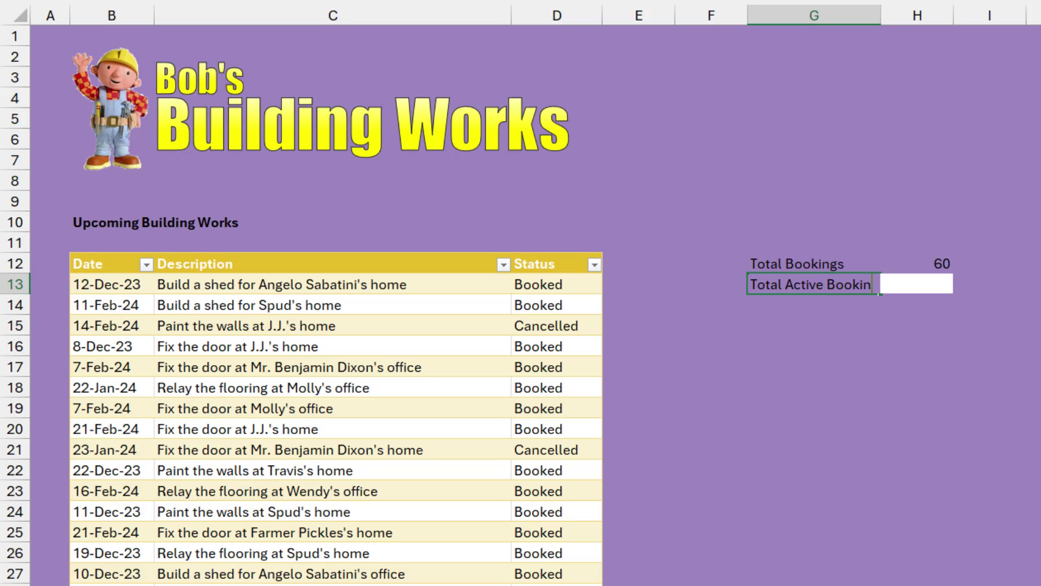
text(gs)
key(Tab)
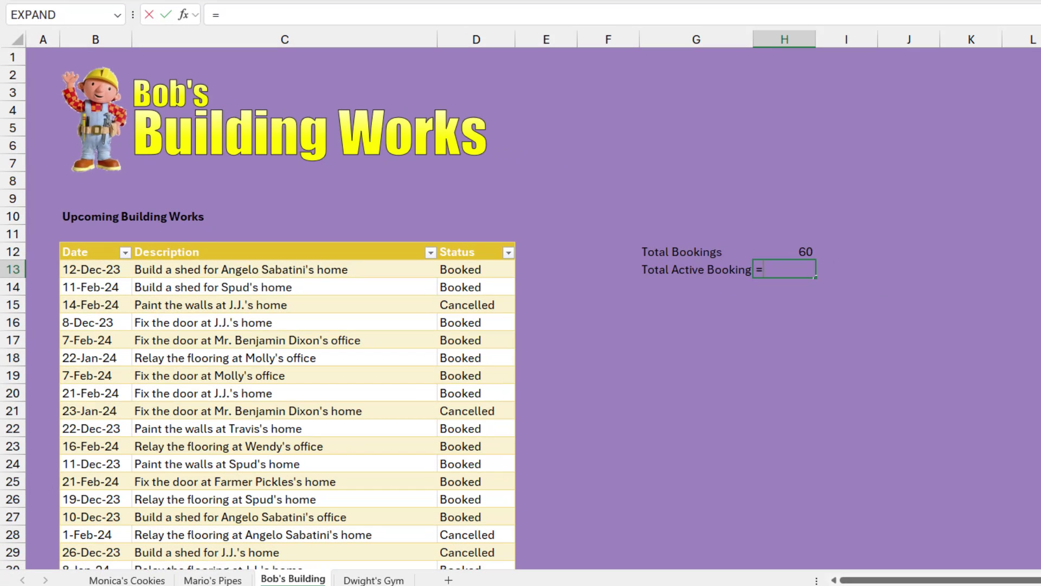
- Count the "Booked" entries of the table's Status column in H13 with COUNTIFS and compare it with the total bookings cell
text(=countifs)
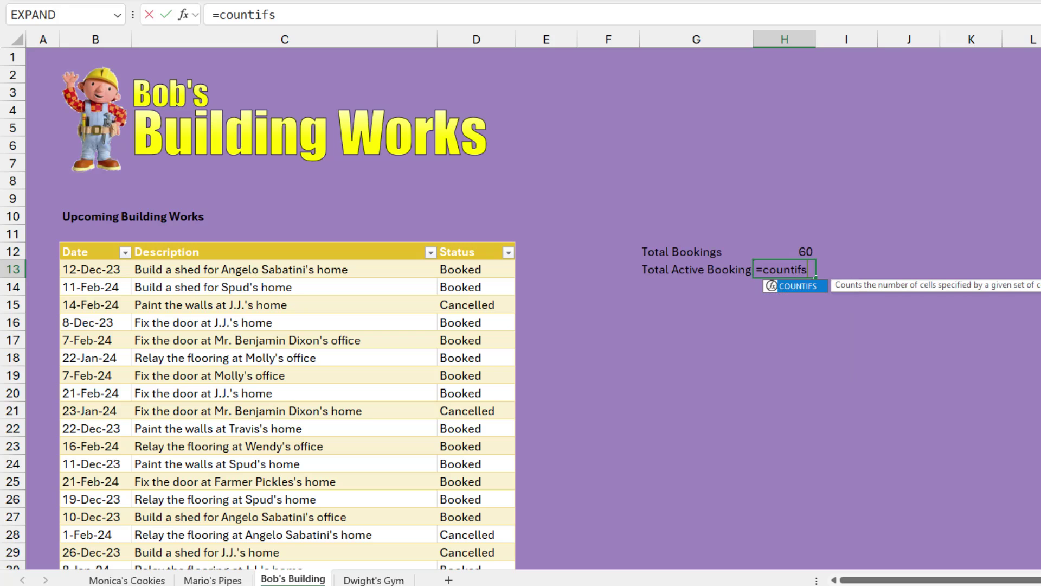
key(Tab)
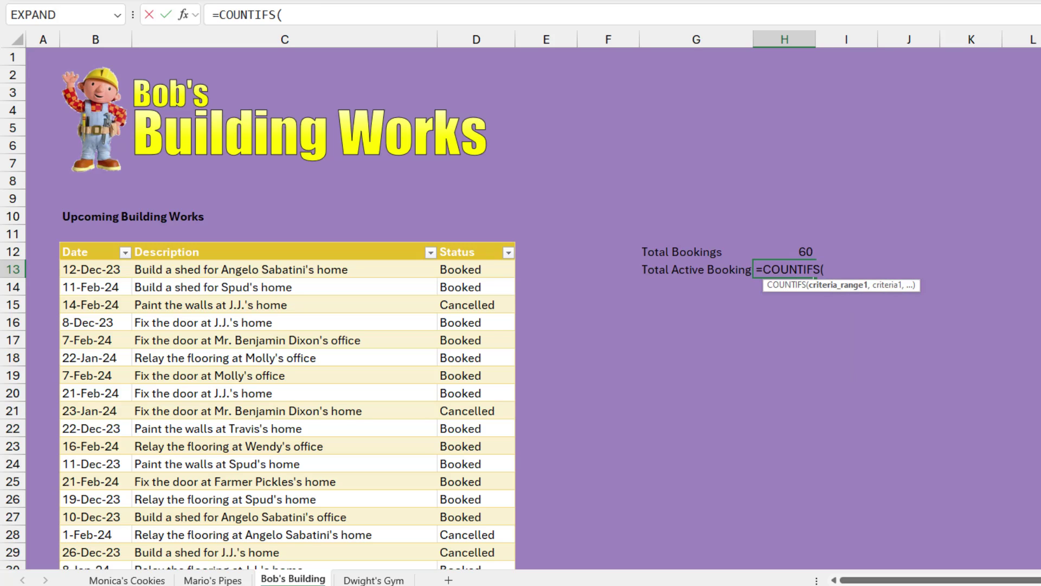
click(461, 245)
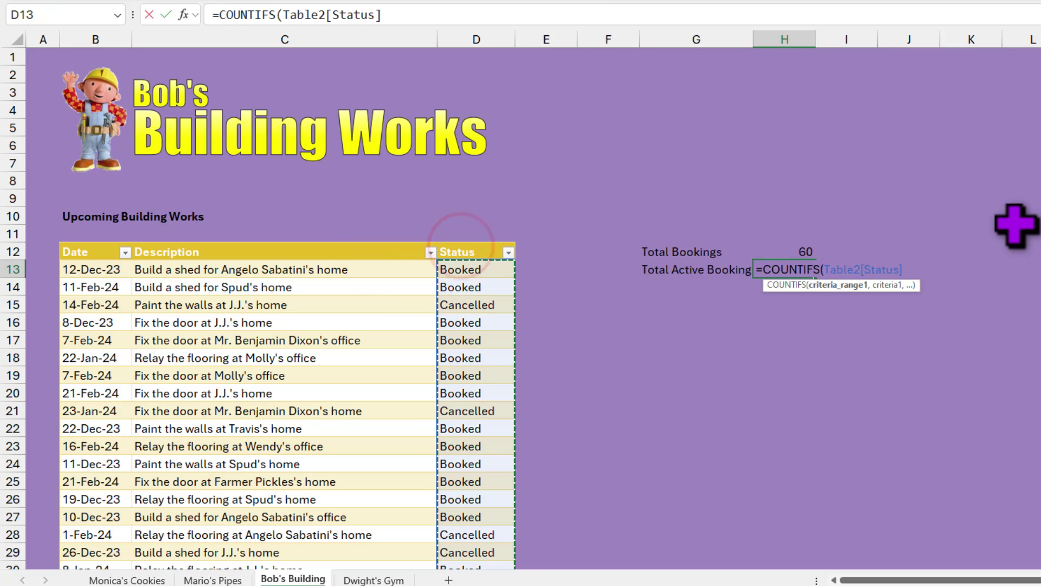
text(,"Bo)
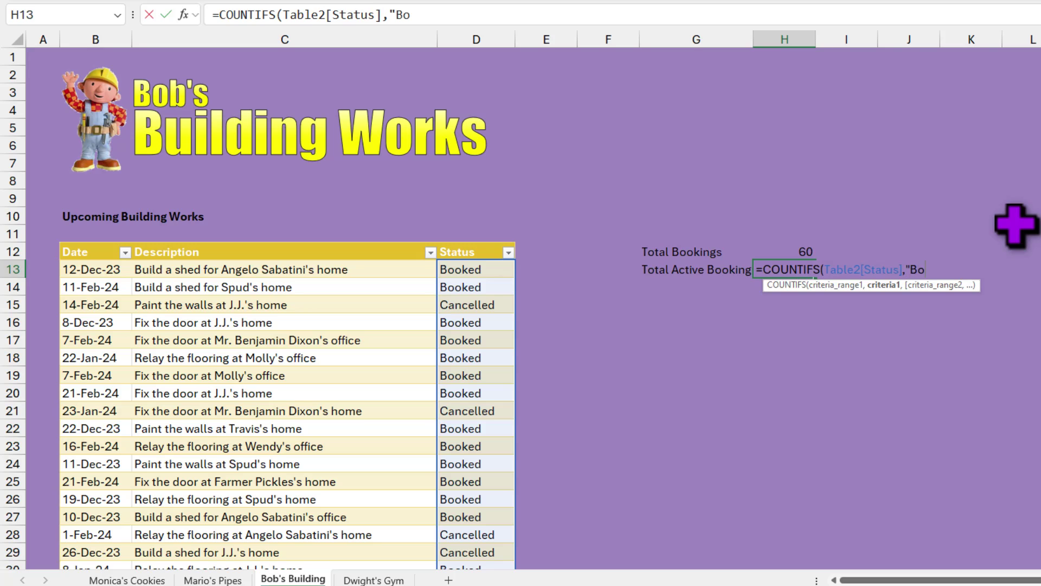
text(oked"))
click(801, 251)
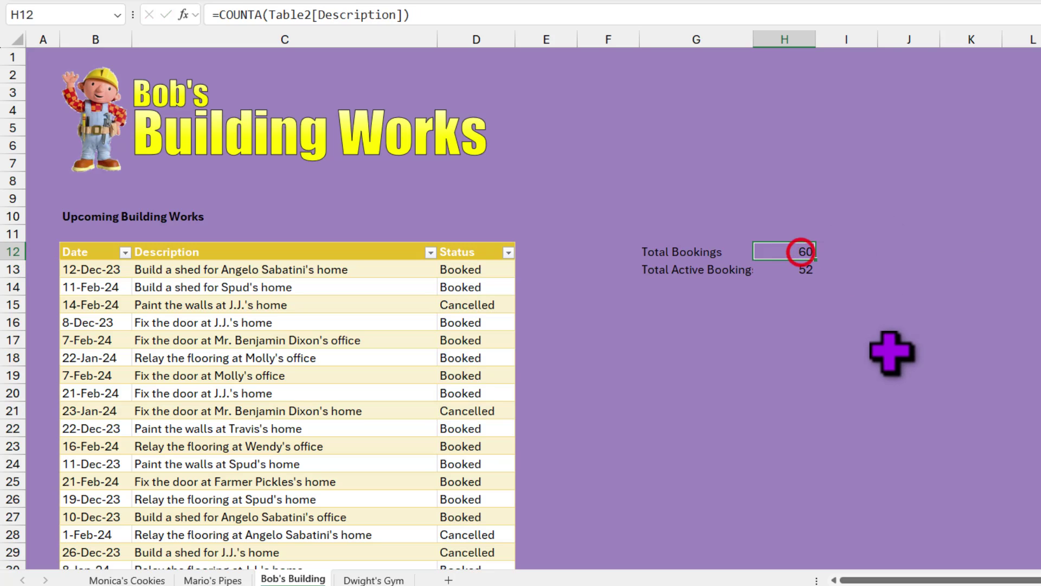
click(797, 274)
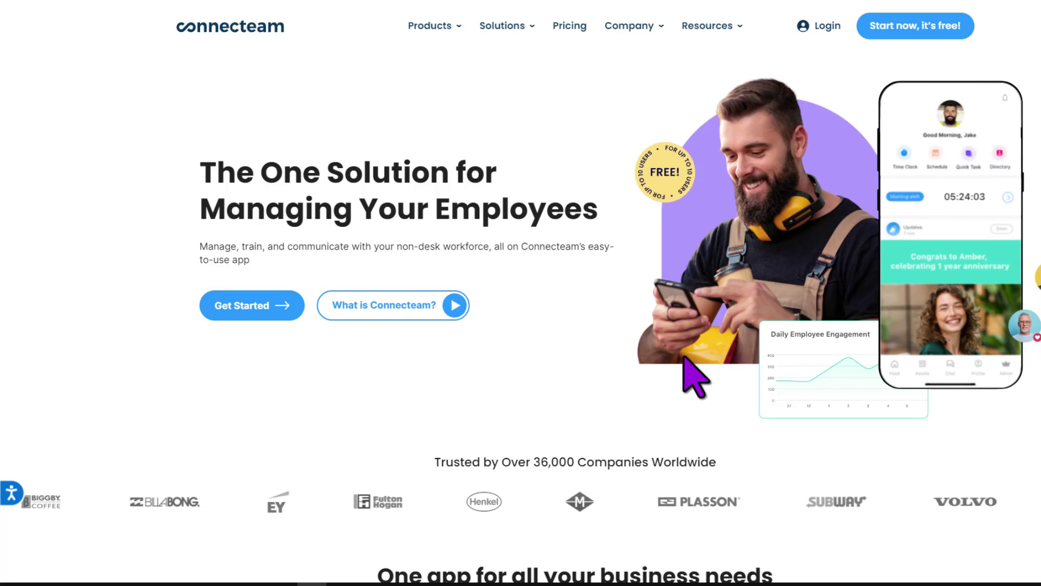
- Switch to Connecteam and publish a quick task titled "Clean up oven" assigned to a team member
scroll(520, 325, down, 6)
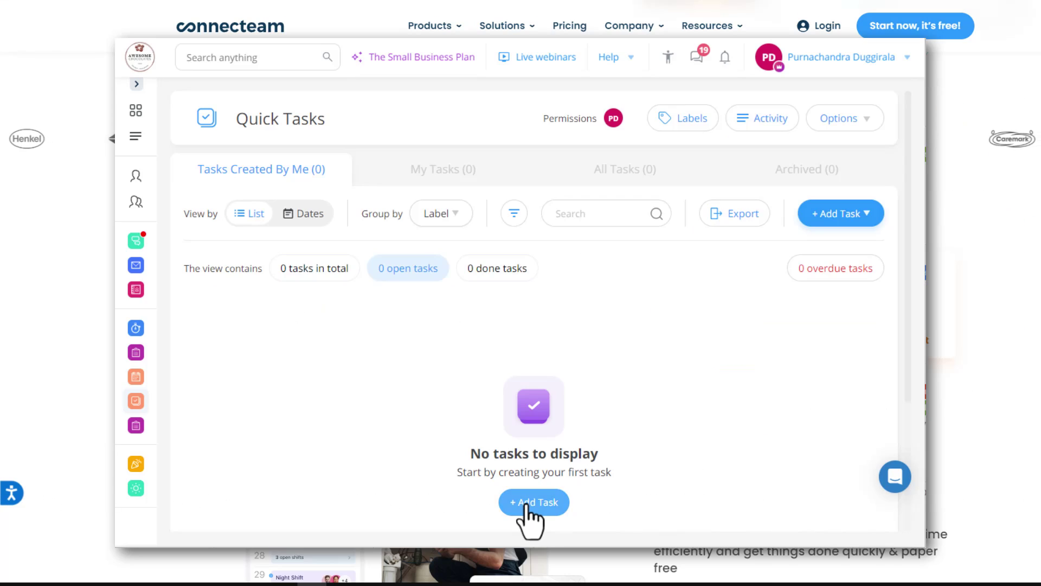
text(lean up oven)
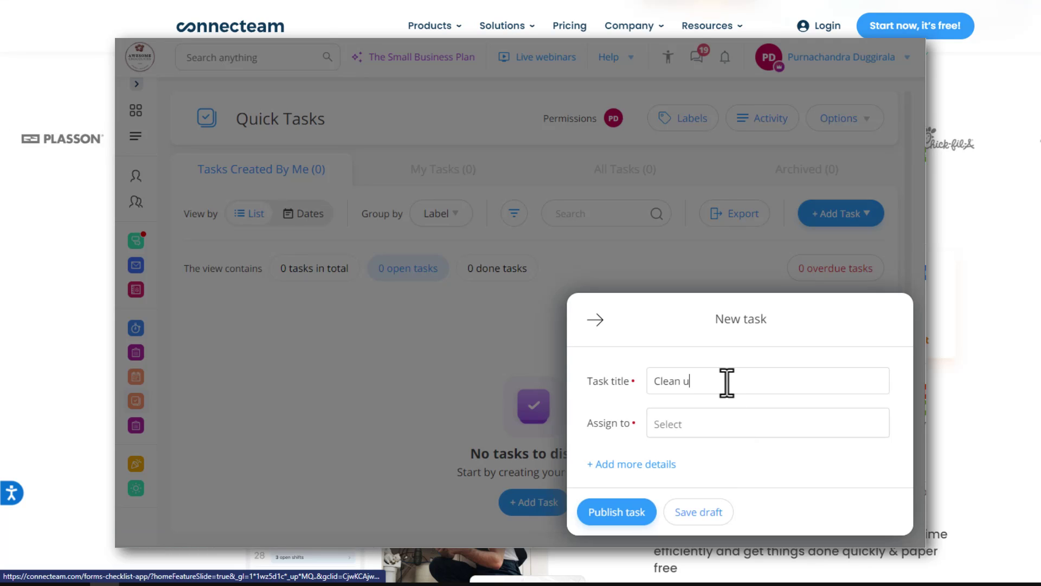
click(734, 425)
click(727, 438)
click(623, 518)
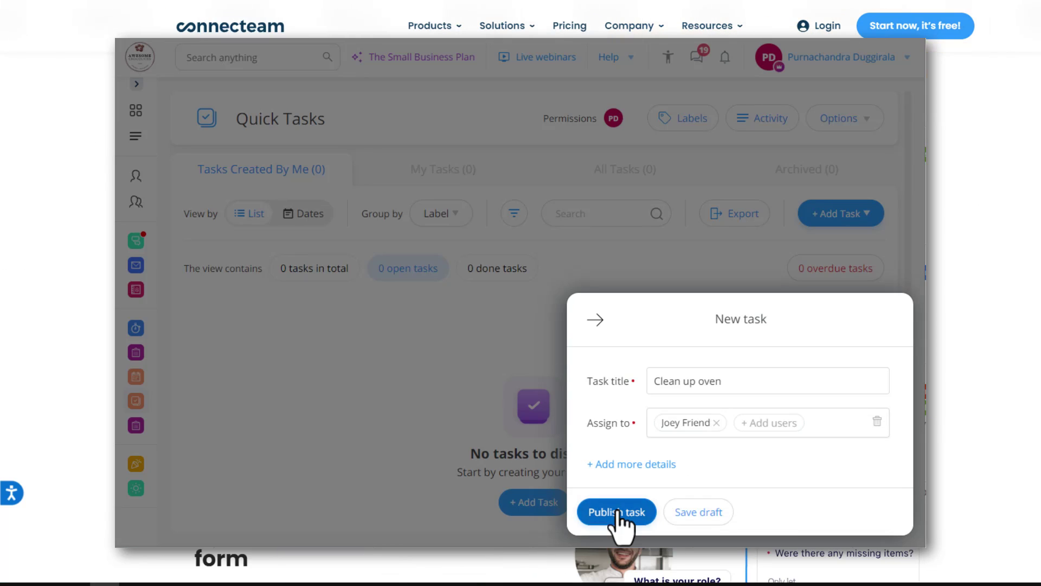
click(623, 520)
- Look over the December 2023 job schedule and the Connecteam Schedule page, and open the free sign-up
click(241, 393)
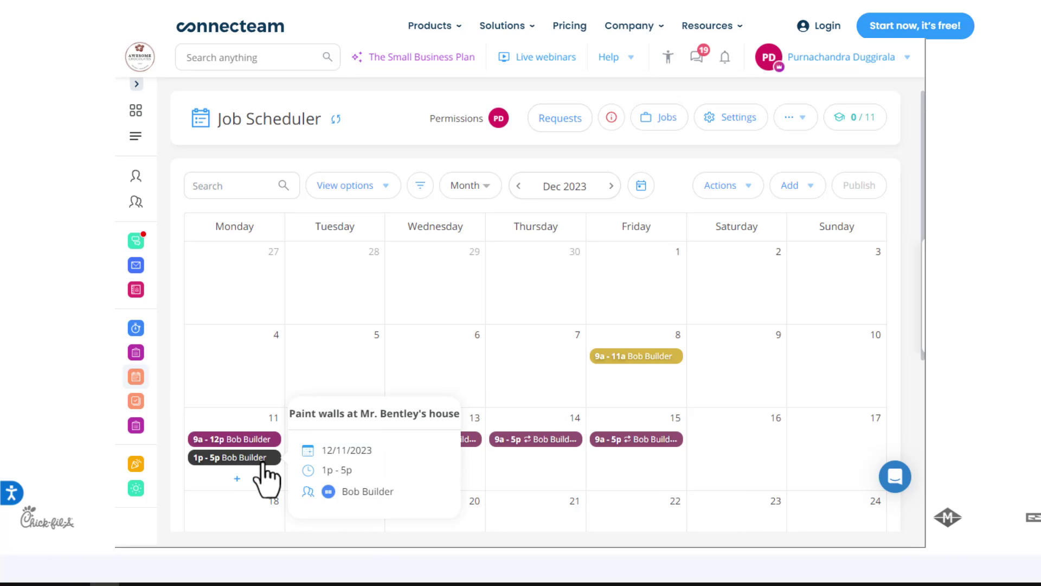
scroll(481, 468, down, 5)
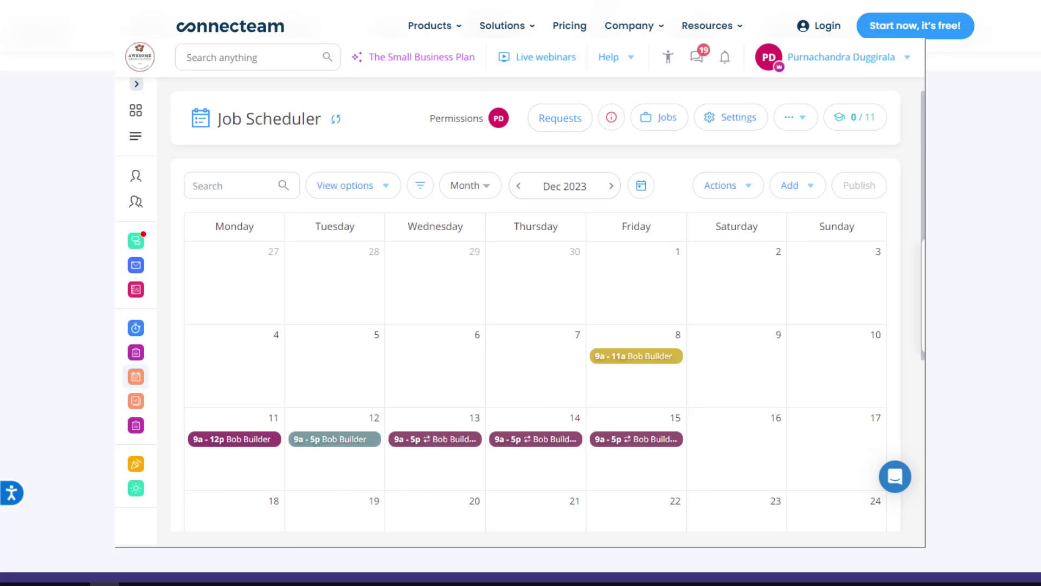
scroll(521, 325, down, 10)
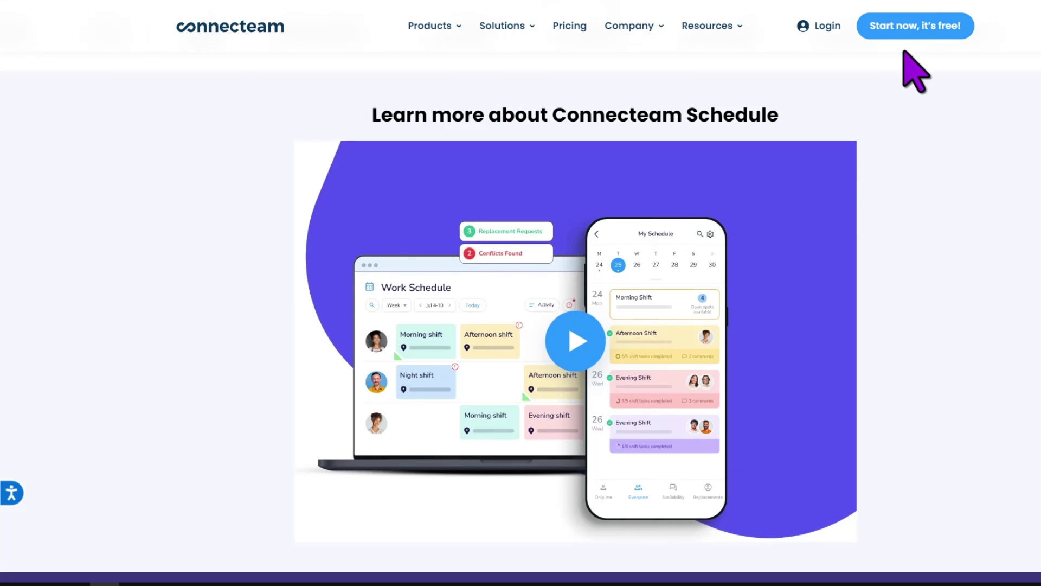
click(902, 34)
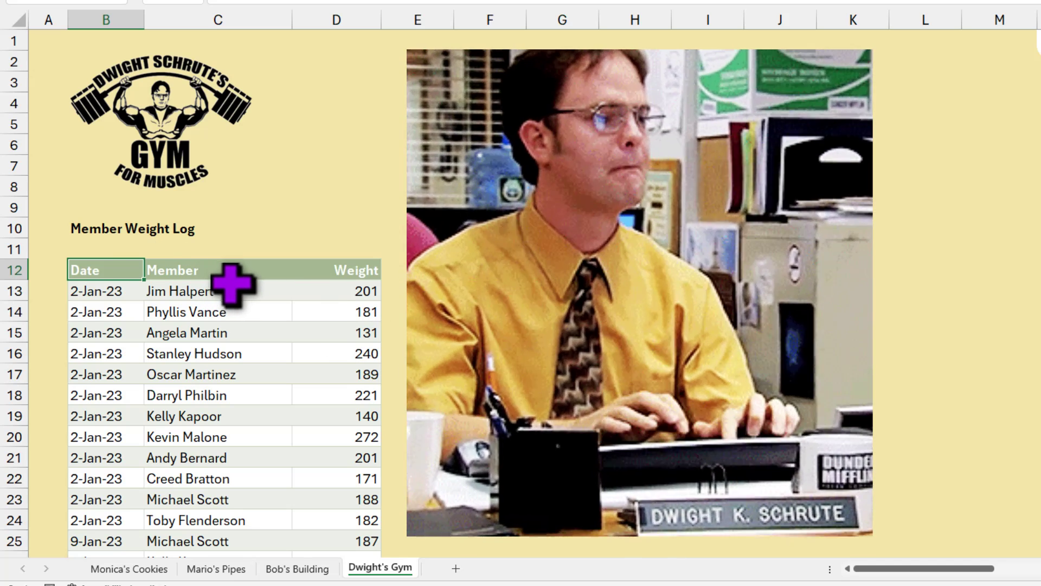
- Switch to Excel, look through the Member Weight Log on the Dwight's Gym sheet, and select a cell in its Member column
scroll(263, 294, down, 3)
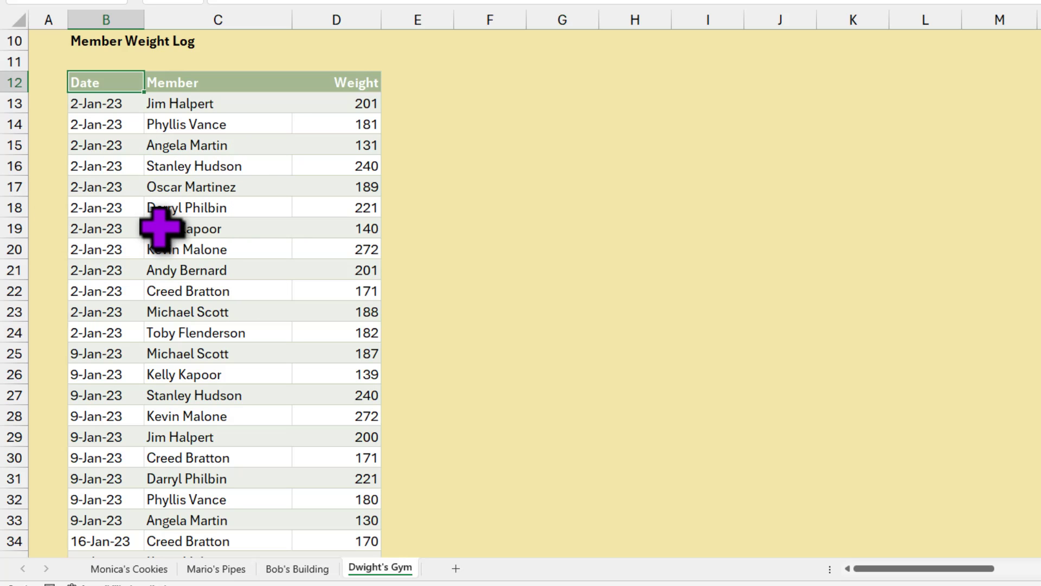
scroll(161, 229, down, 16)
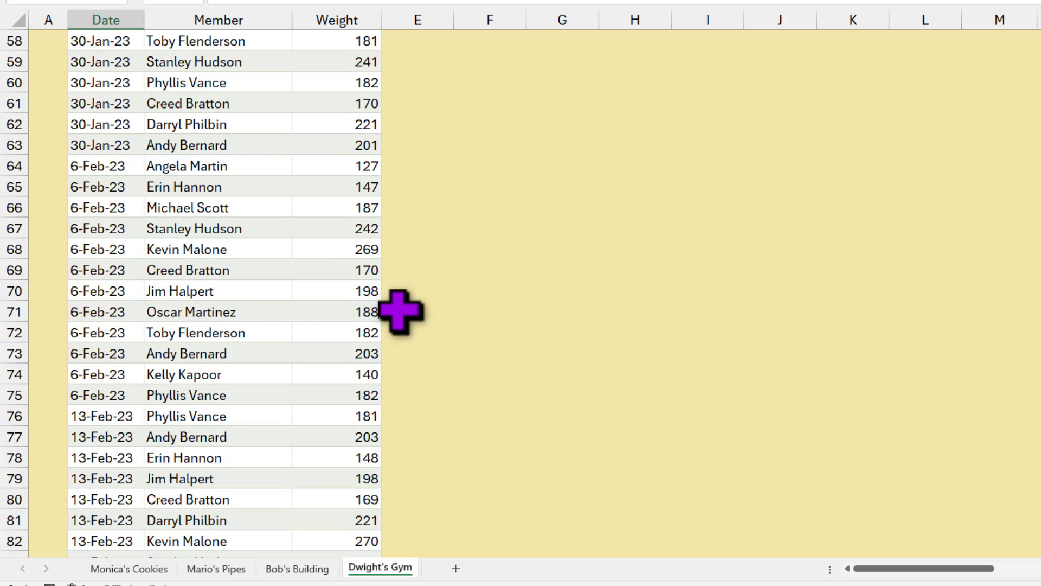
scroll(400, 312, up, 18)
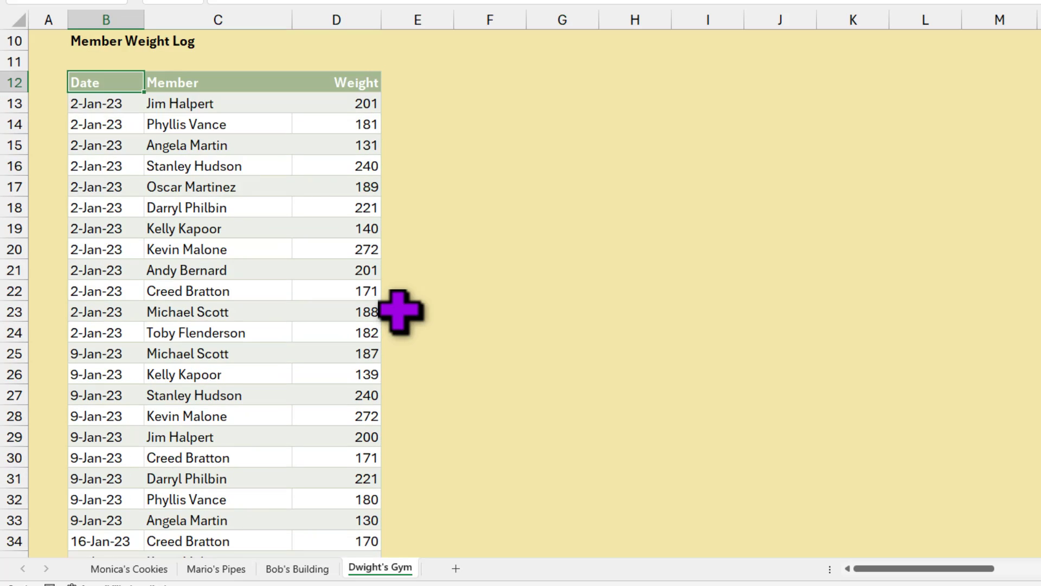
scroll(400, 312, up, 1)
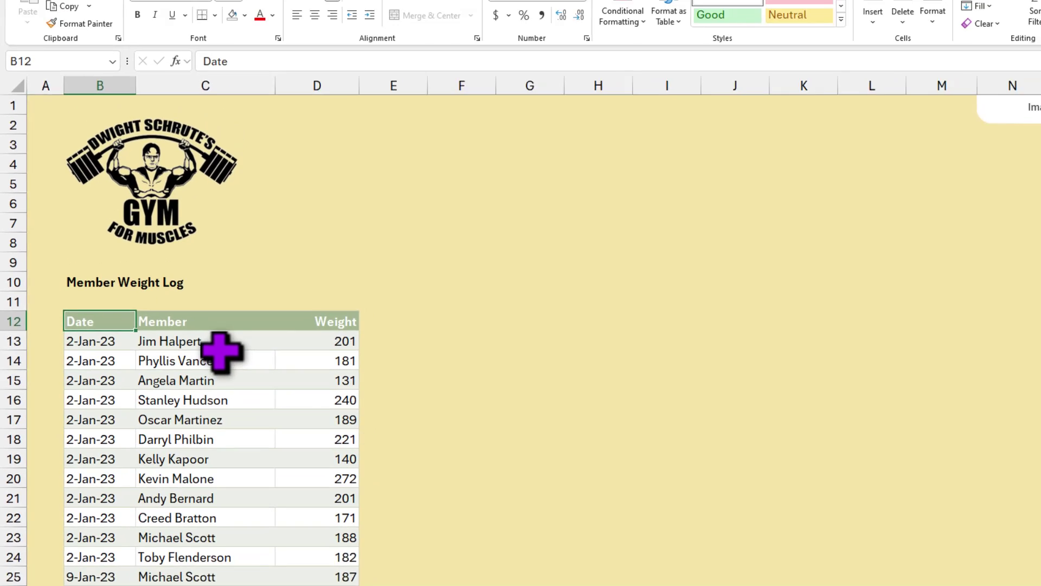
click(233, 304)
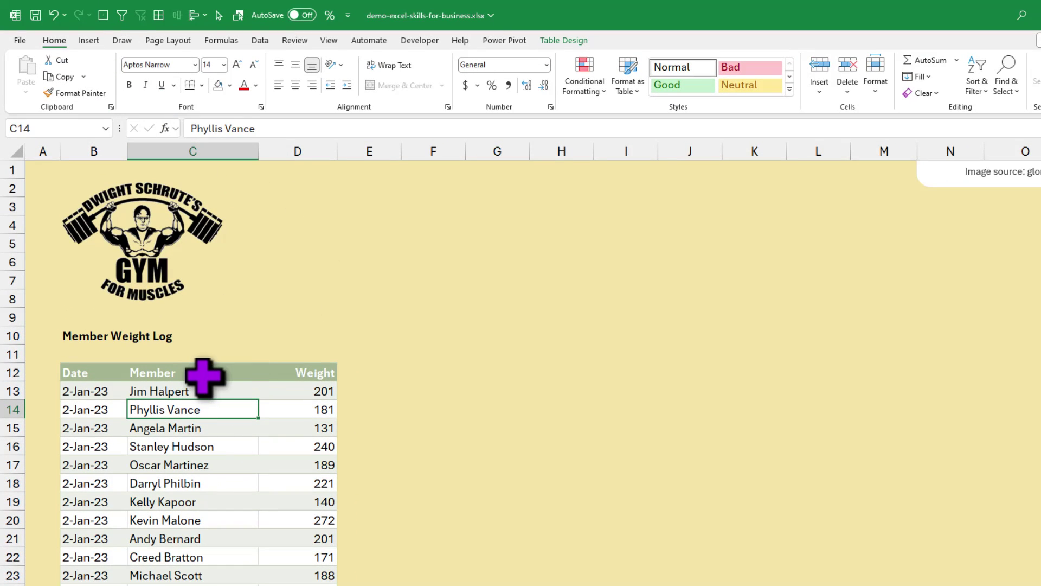
- Select the whole Member Weight Log table and insert a PivotTable from it on a new worksheet
click(81, 374)
key(ctrl+shift+End)
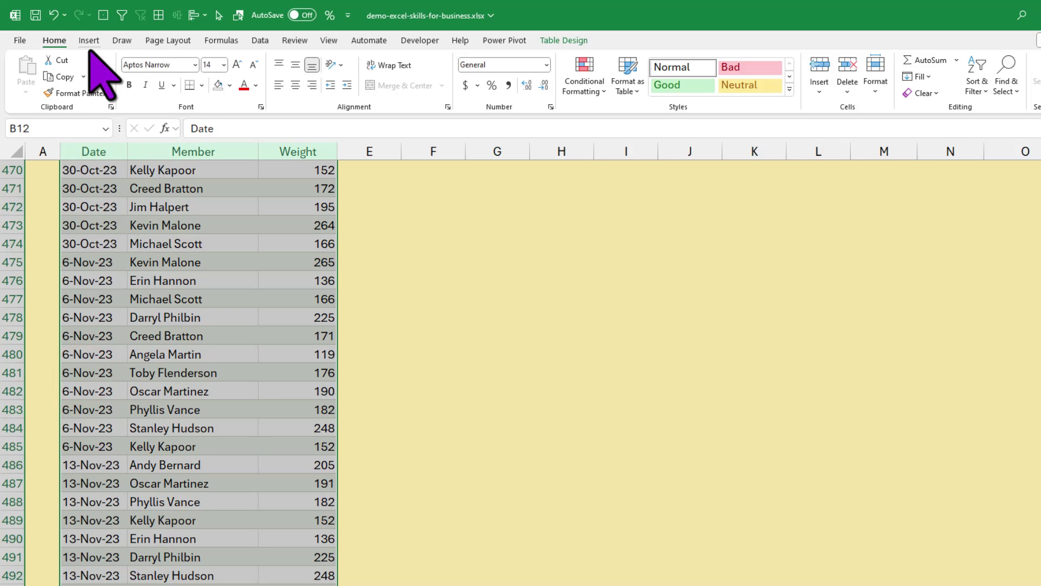
click(89, 40)
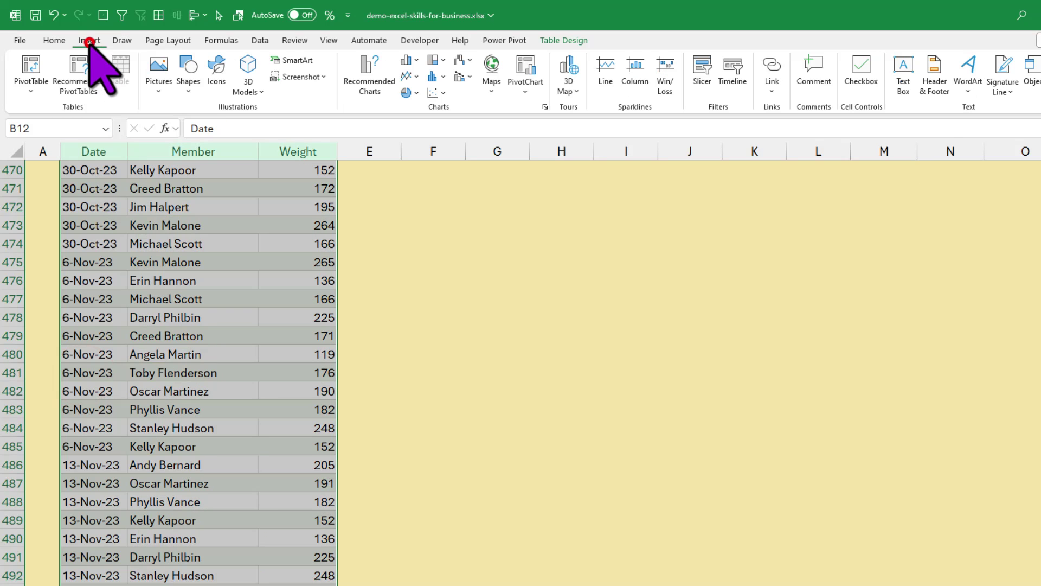
click(31, 68)
click(588, 449)
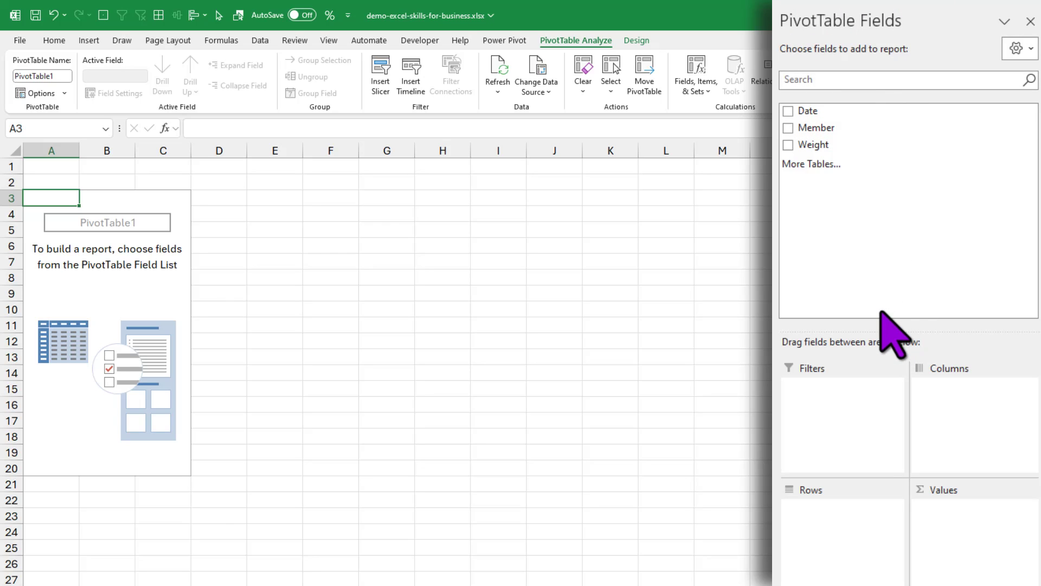
click(41, 224)
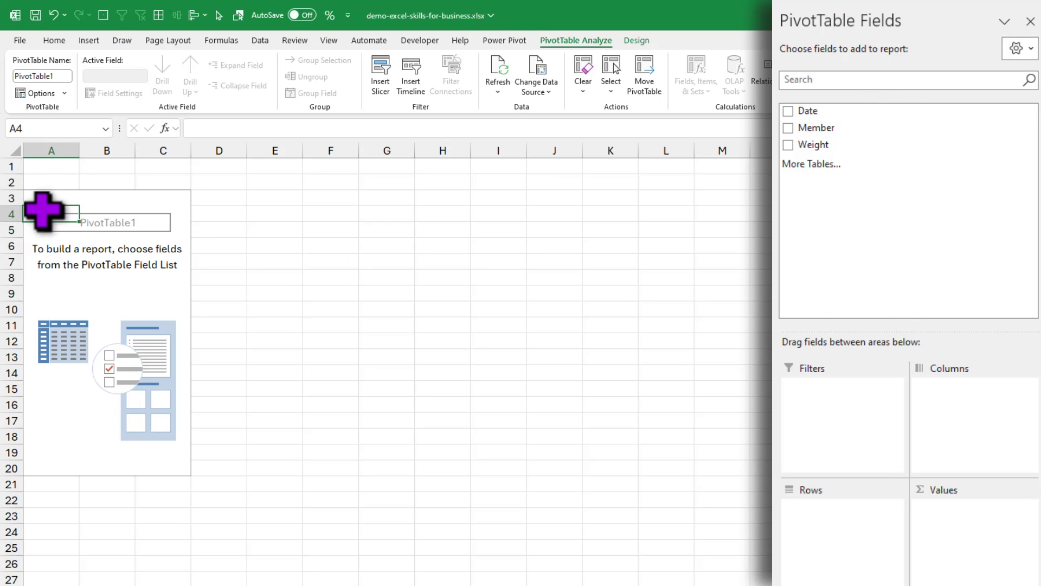
drag(43, 211, 57, 386)
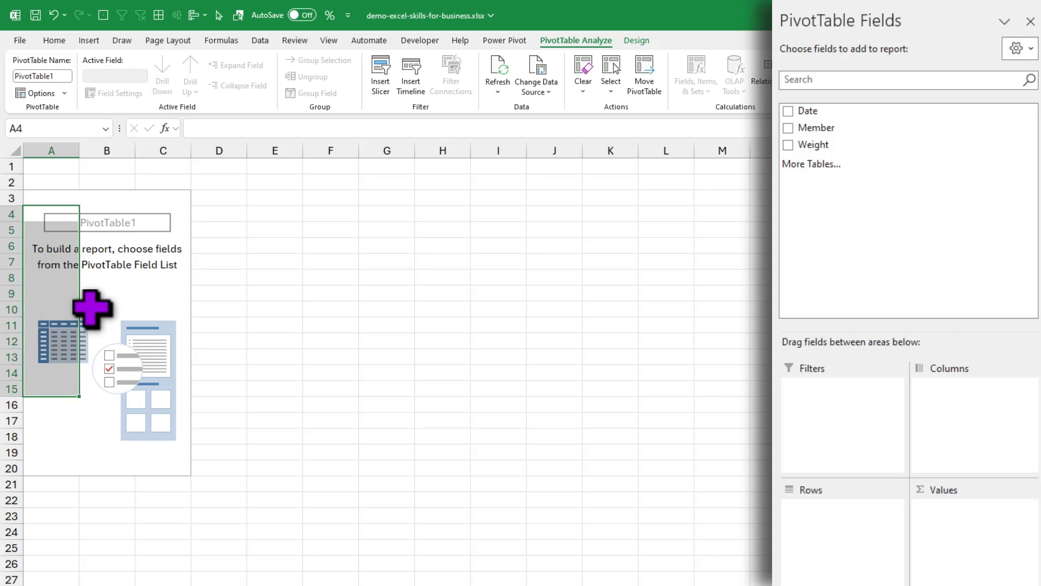
drag(88, 200, 324, 203)
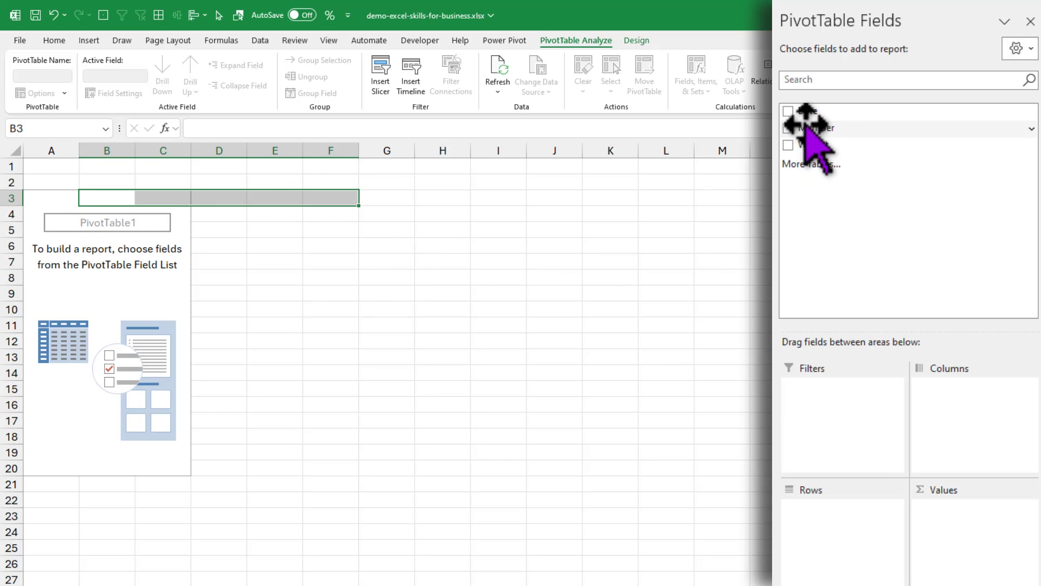
- Lay out the PivotTable with Member as rows, Date as columns and Weight as values
drag(802, 128, 863, 540)
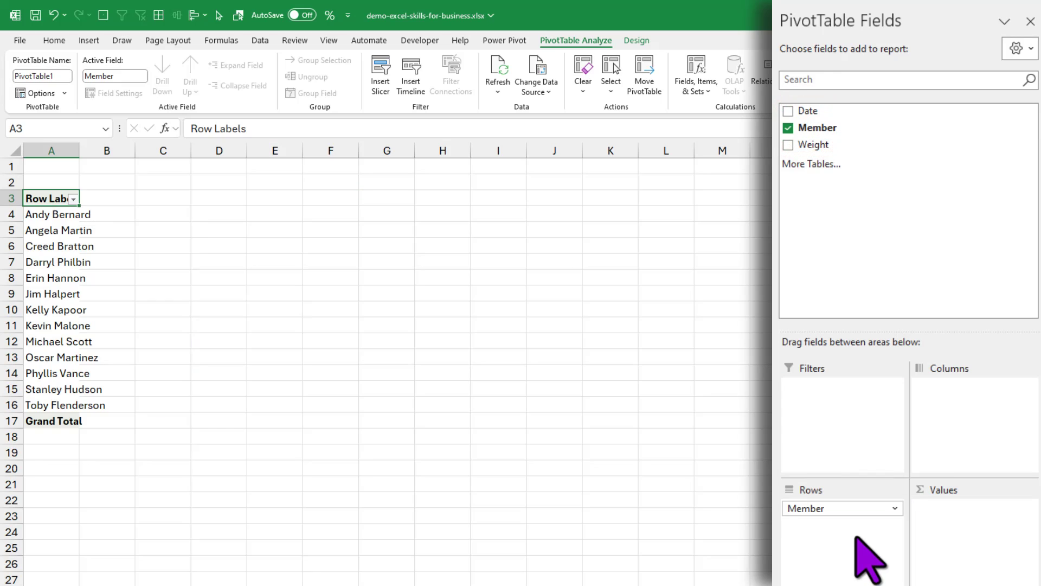
drag(806, 111, 964, 426)
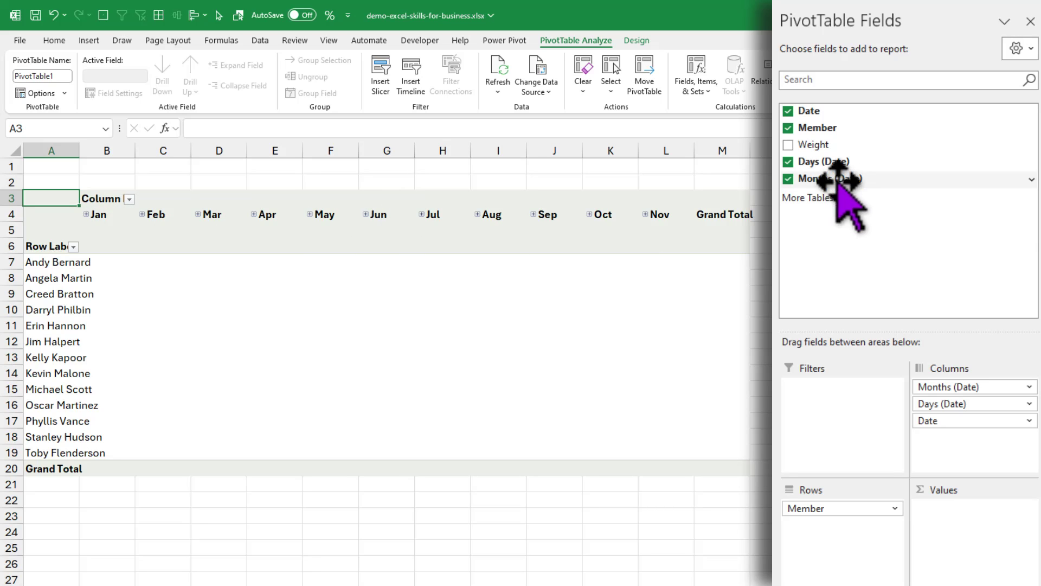
drag(811, 145, 978, 540)
- Summarize the PivotTable's weight values by Average instead of Sum
click(138, 263)
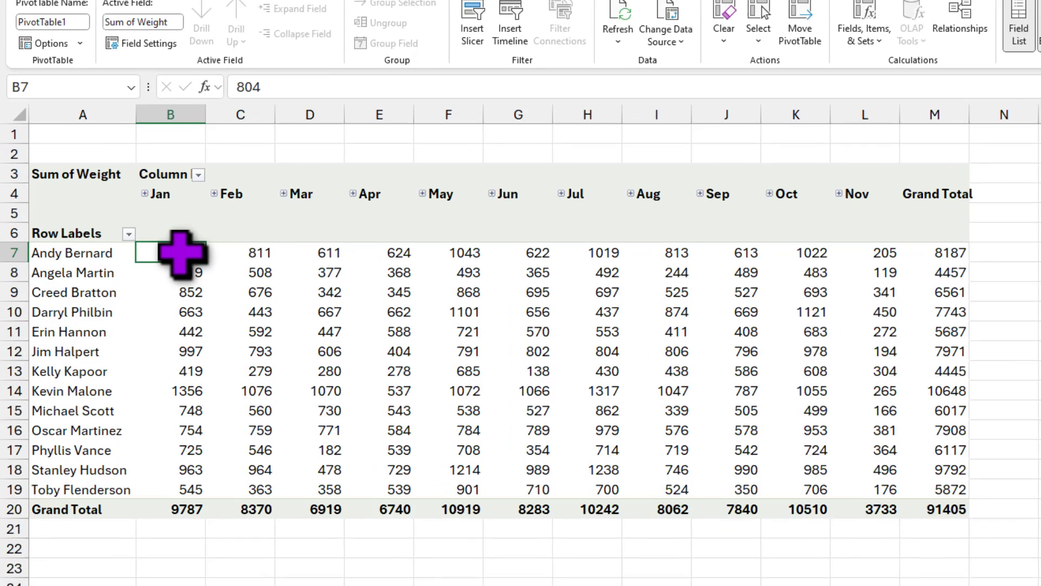
mouse_move(141, 261)
right_click(181, 252)
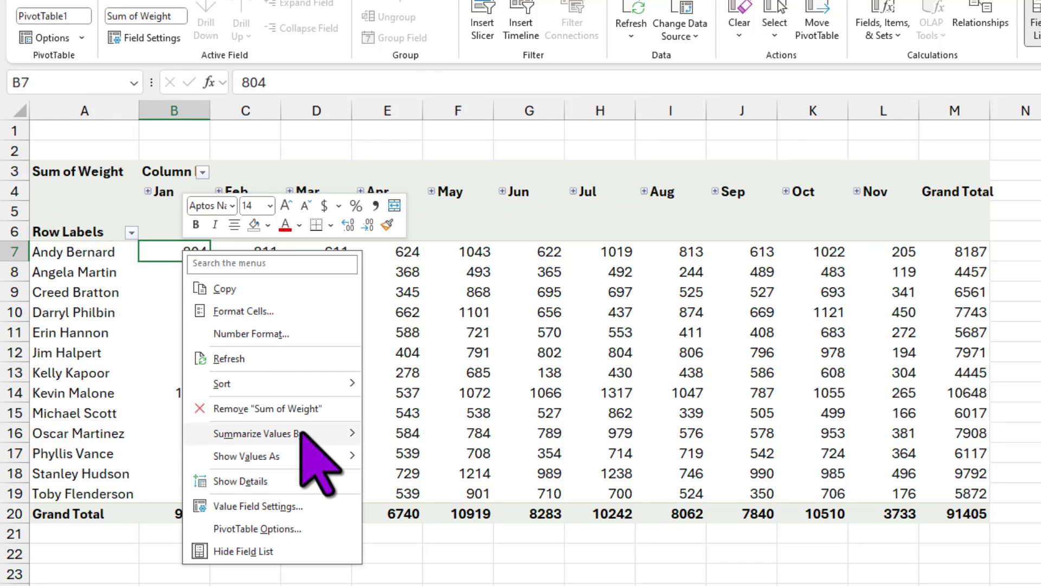
mouse_move(286, 427)
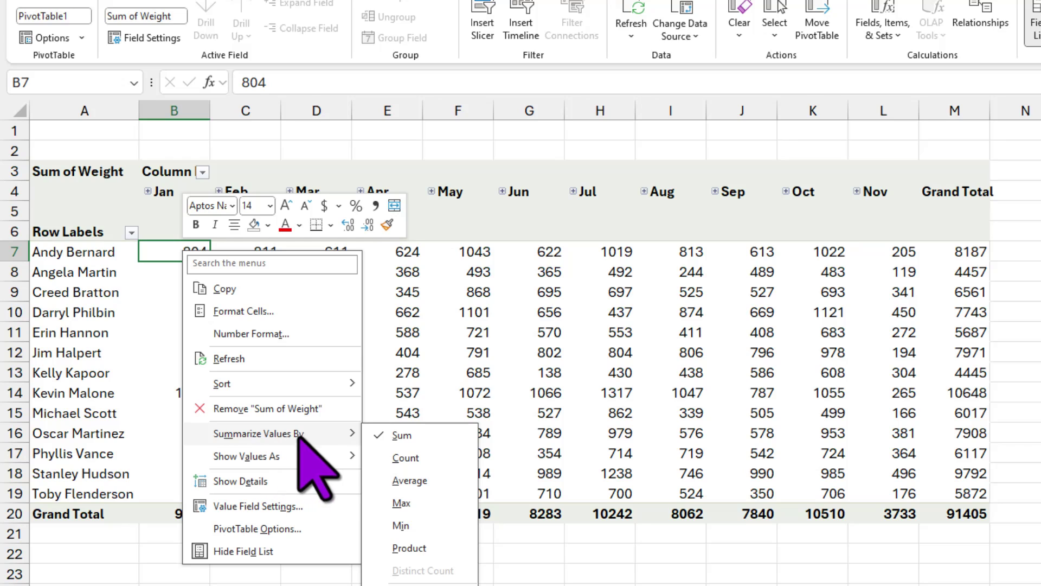
click(405, 481)
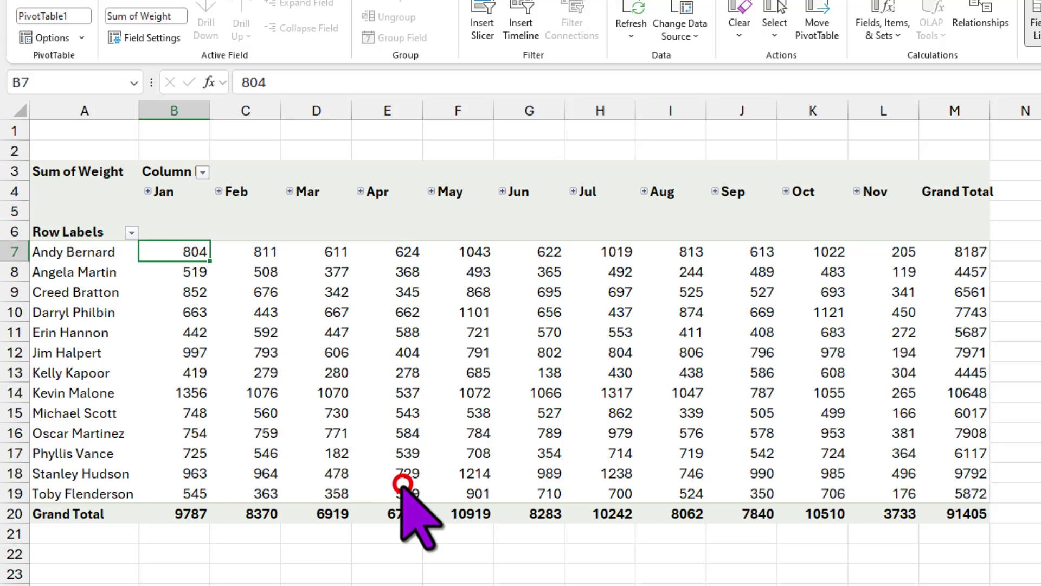
- Format the PivotTable's average weights as Number with 1 decimal place
right_click(186, 251)
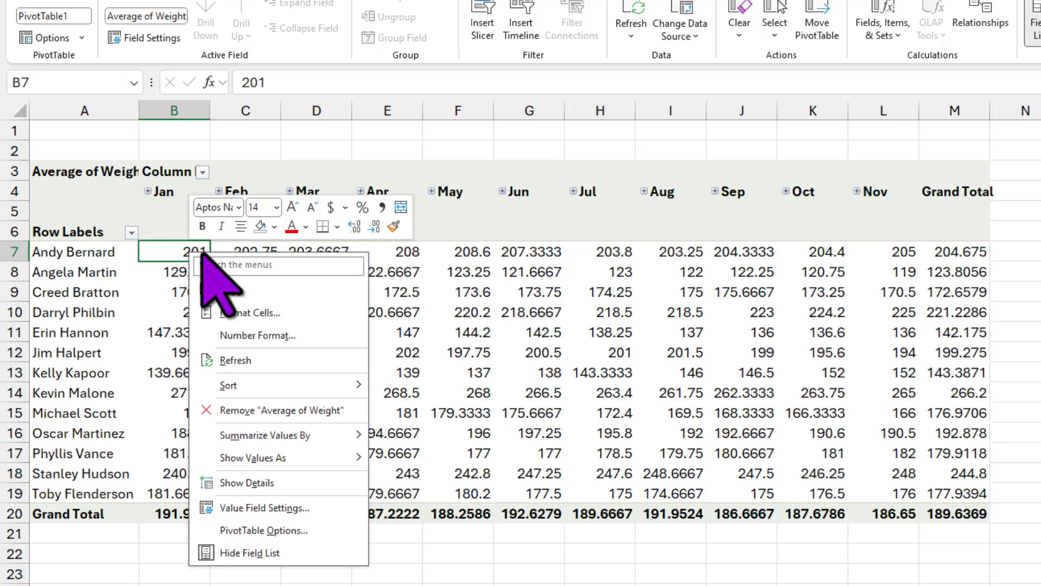
click(257, 335)
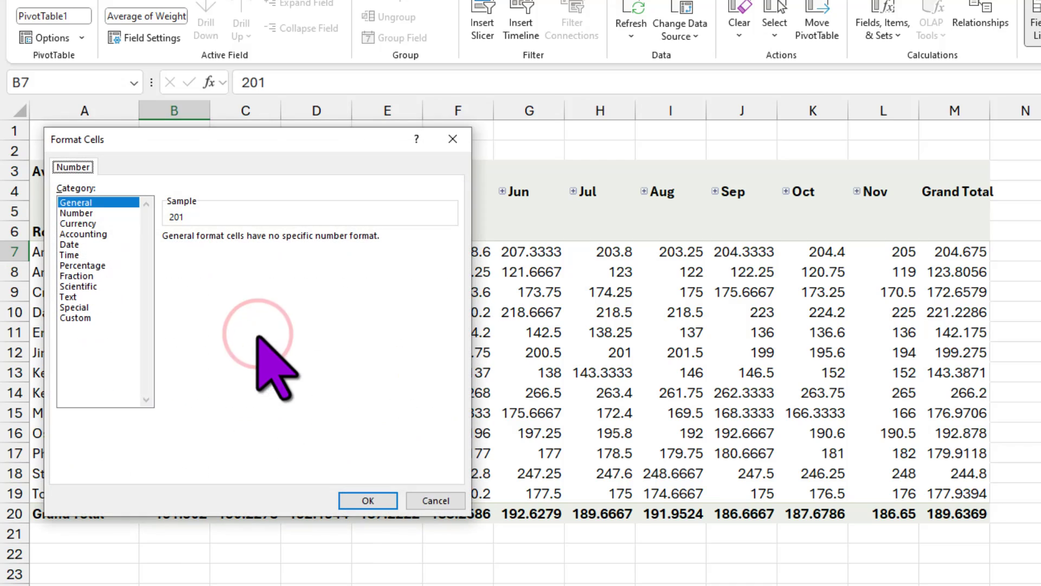
click(76, 213)
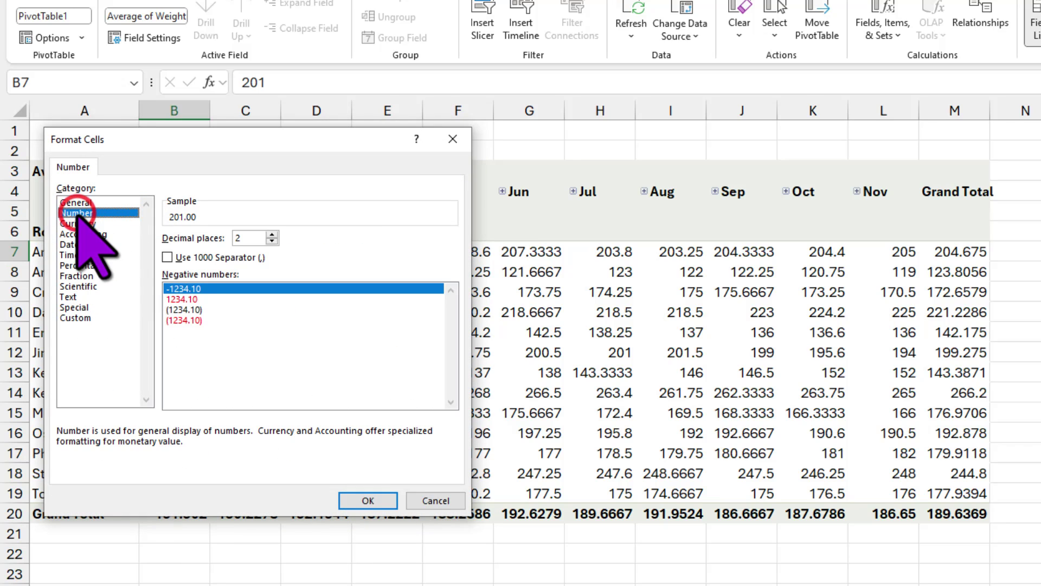
click(272, 241)
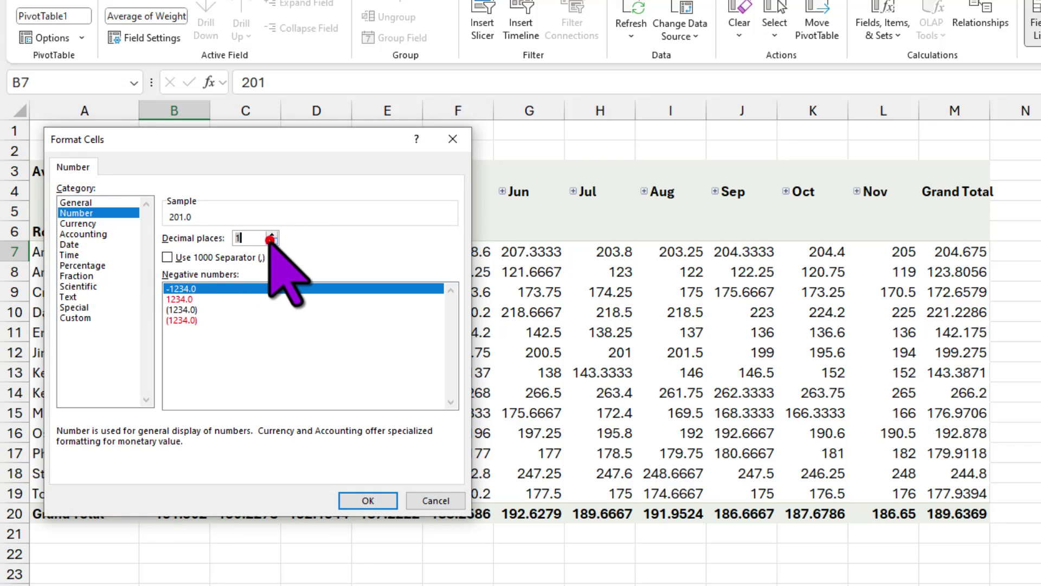
click(374, 497)
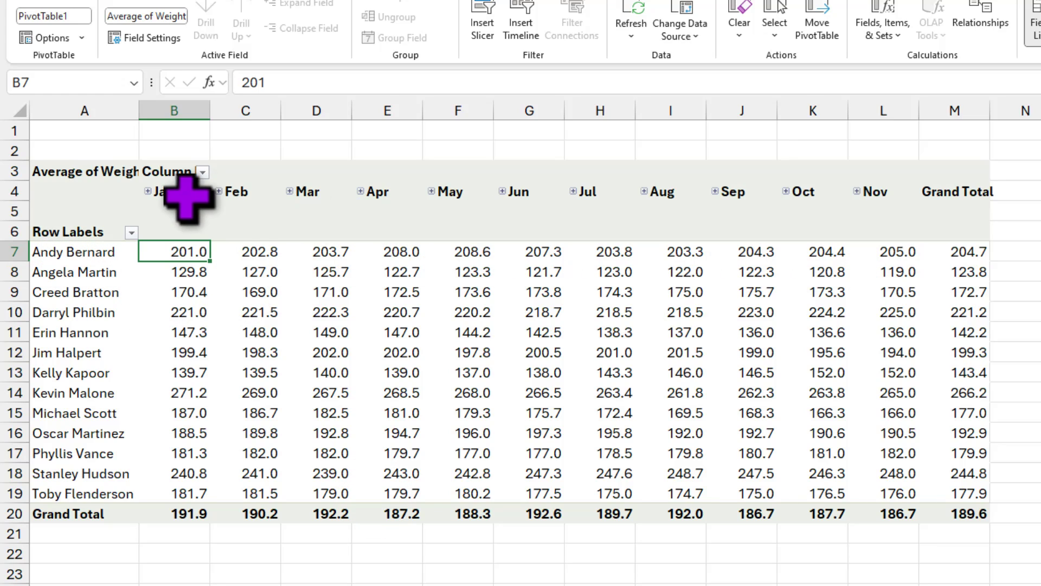
- Examine the month headers and compare the January and November average weights of the member in row 8
drag(187, 195, 881, 198)
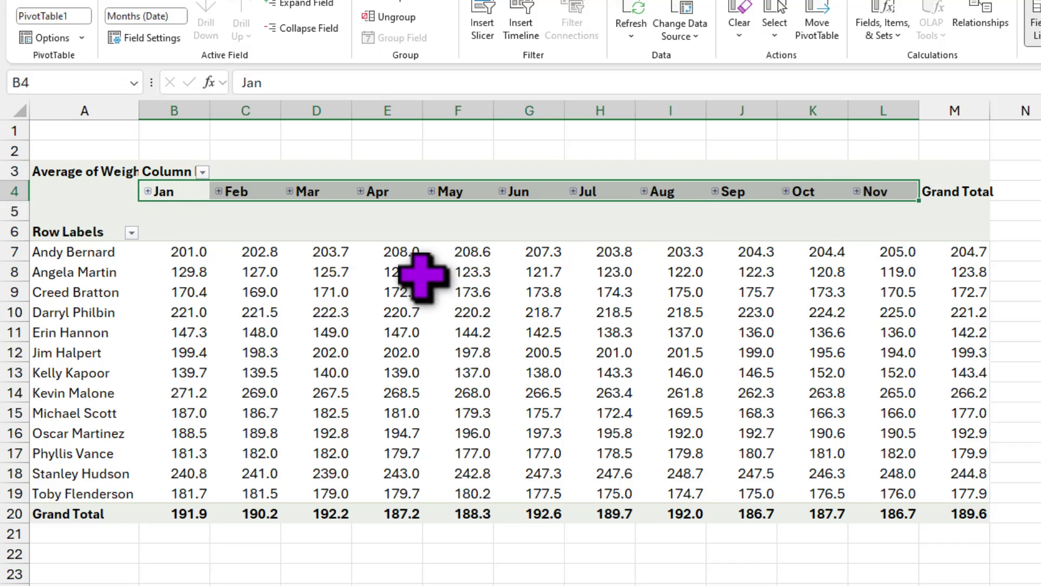
click(182, 273)
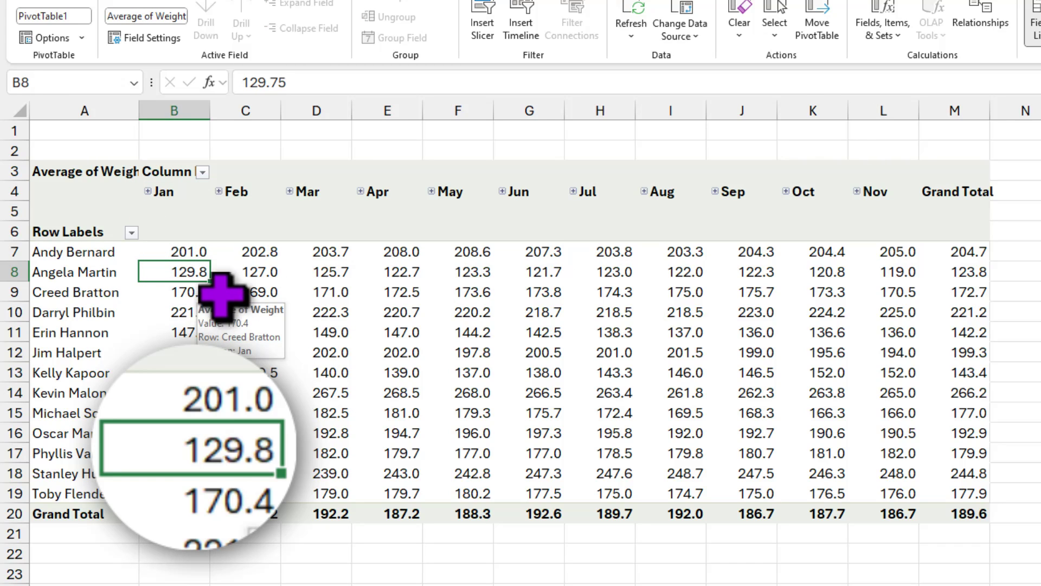
click(903, 273)
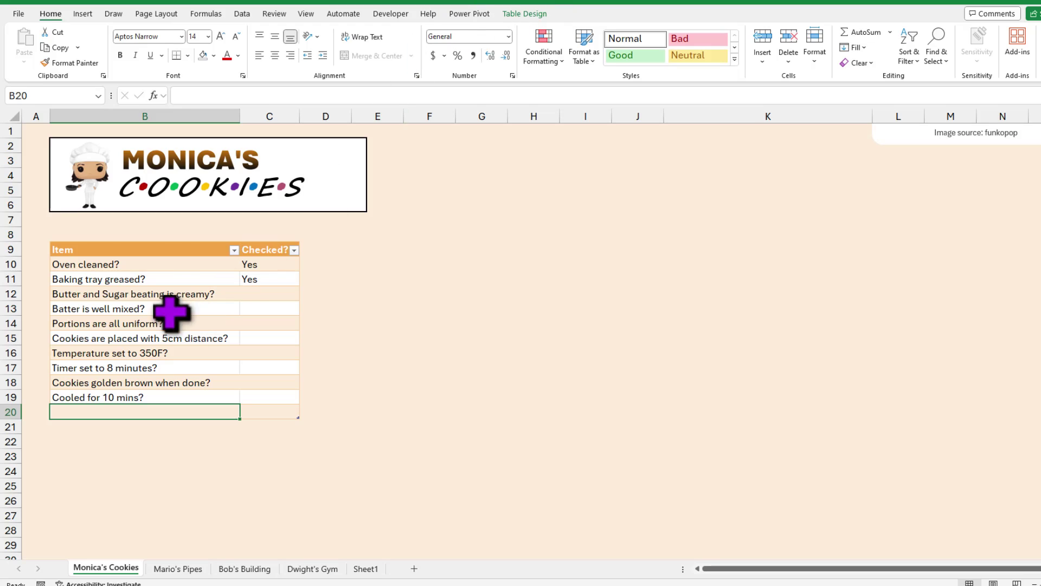
- Review the Monica's Cookies checklist, the new-workbook templates, the Bob's Building bookings and the weight PivotTable on Sheet1
drag(140, 251, 263, 413)
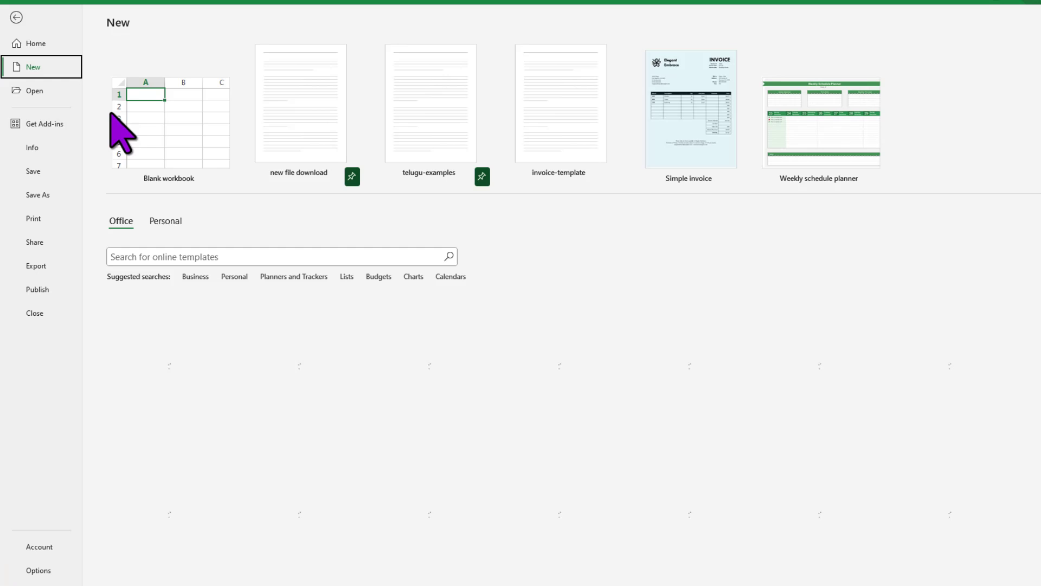
scroll(846, 391, down, 2)
scroll(863, 401, down, 2)
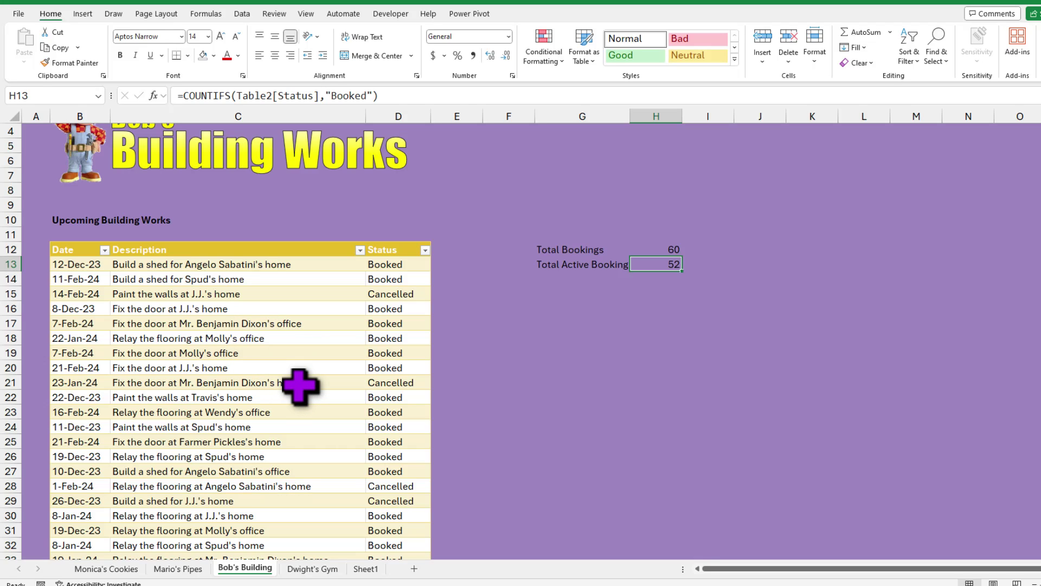
click(366, 567)
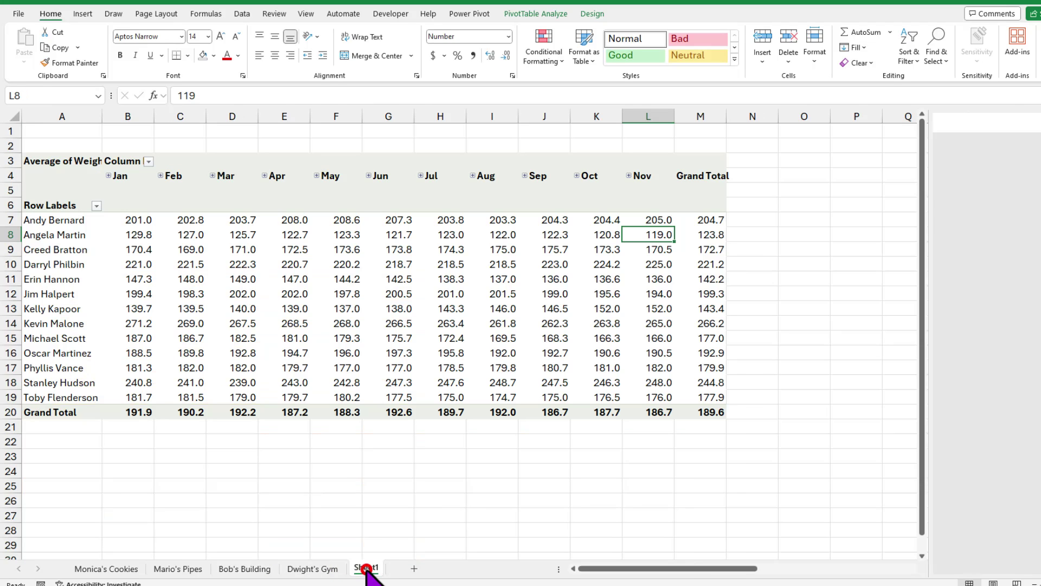